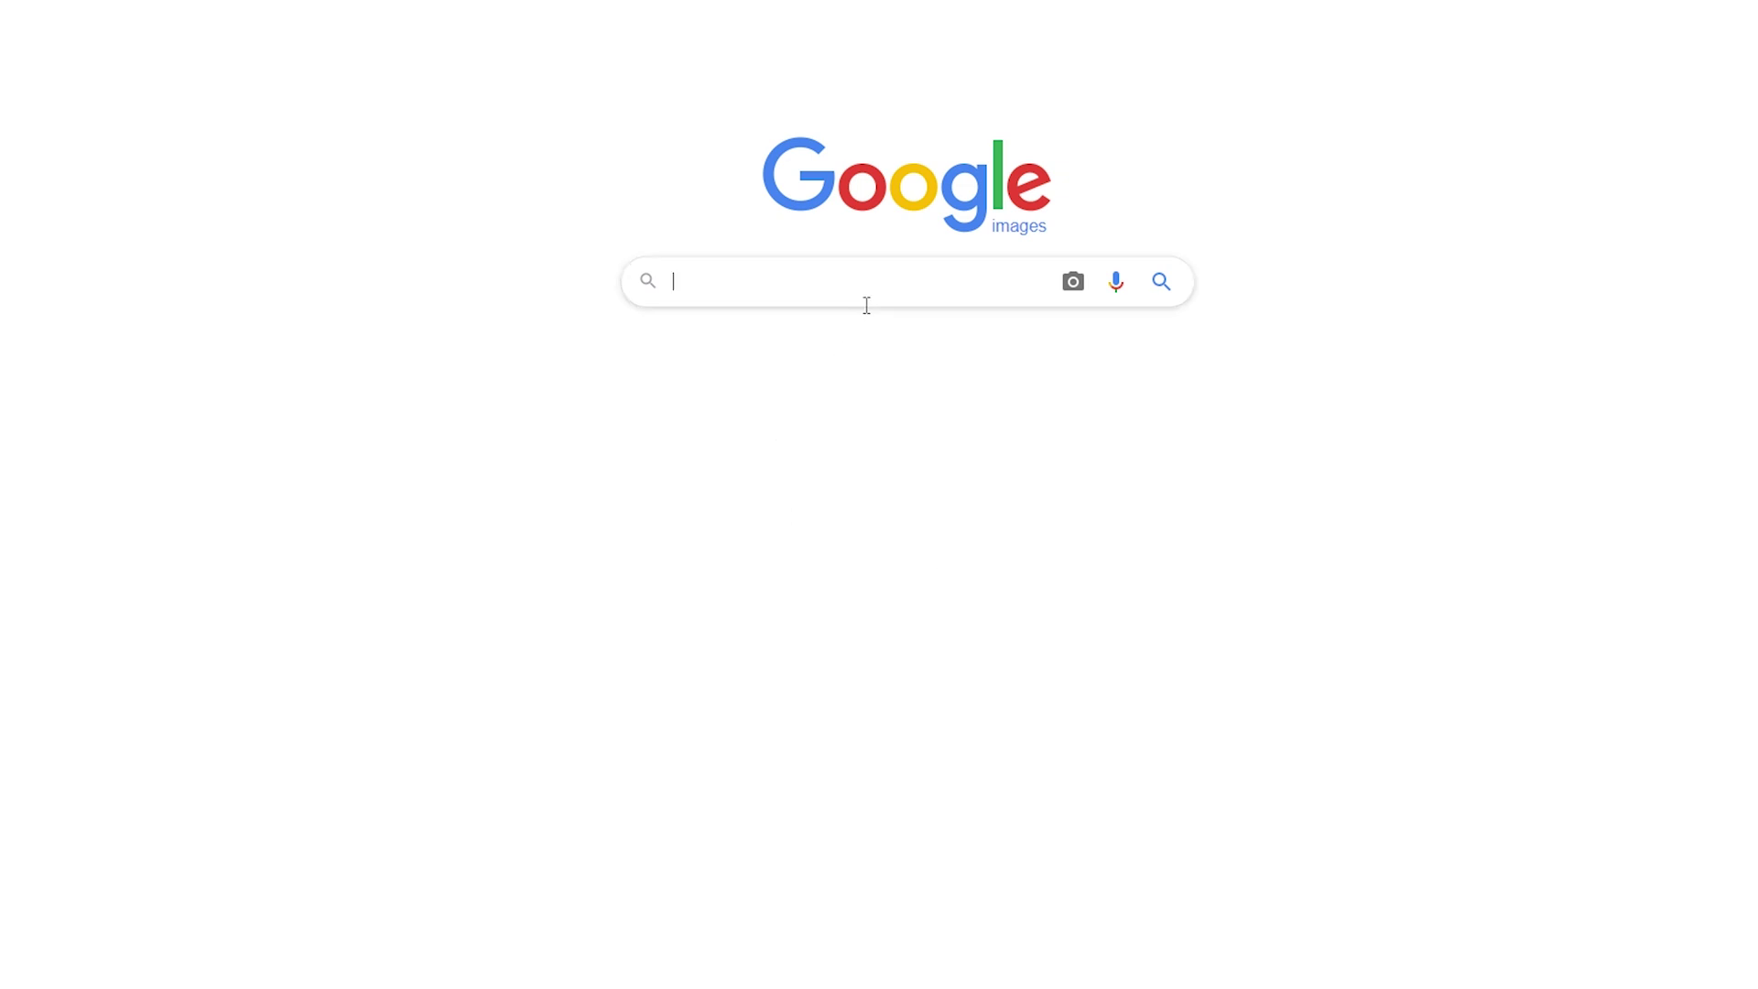
- Search Google Images for 'waving inside a', then for 'pov waving inside a car'
{"action": "type", "text": "person waving from the in"}
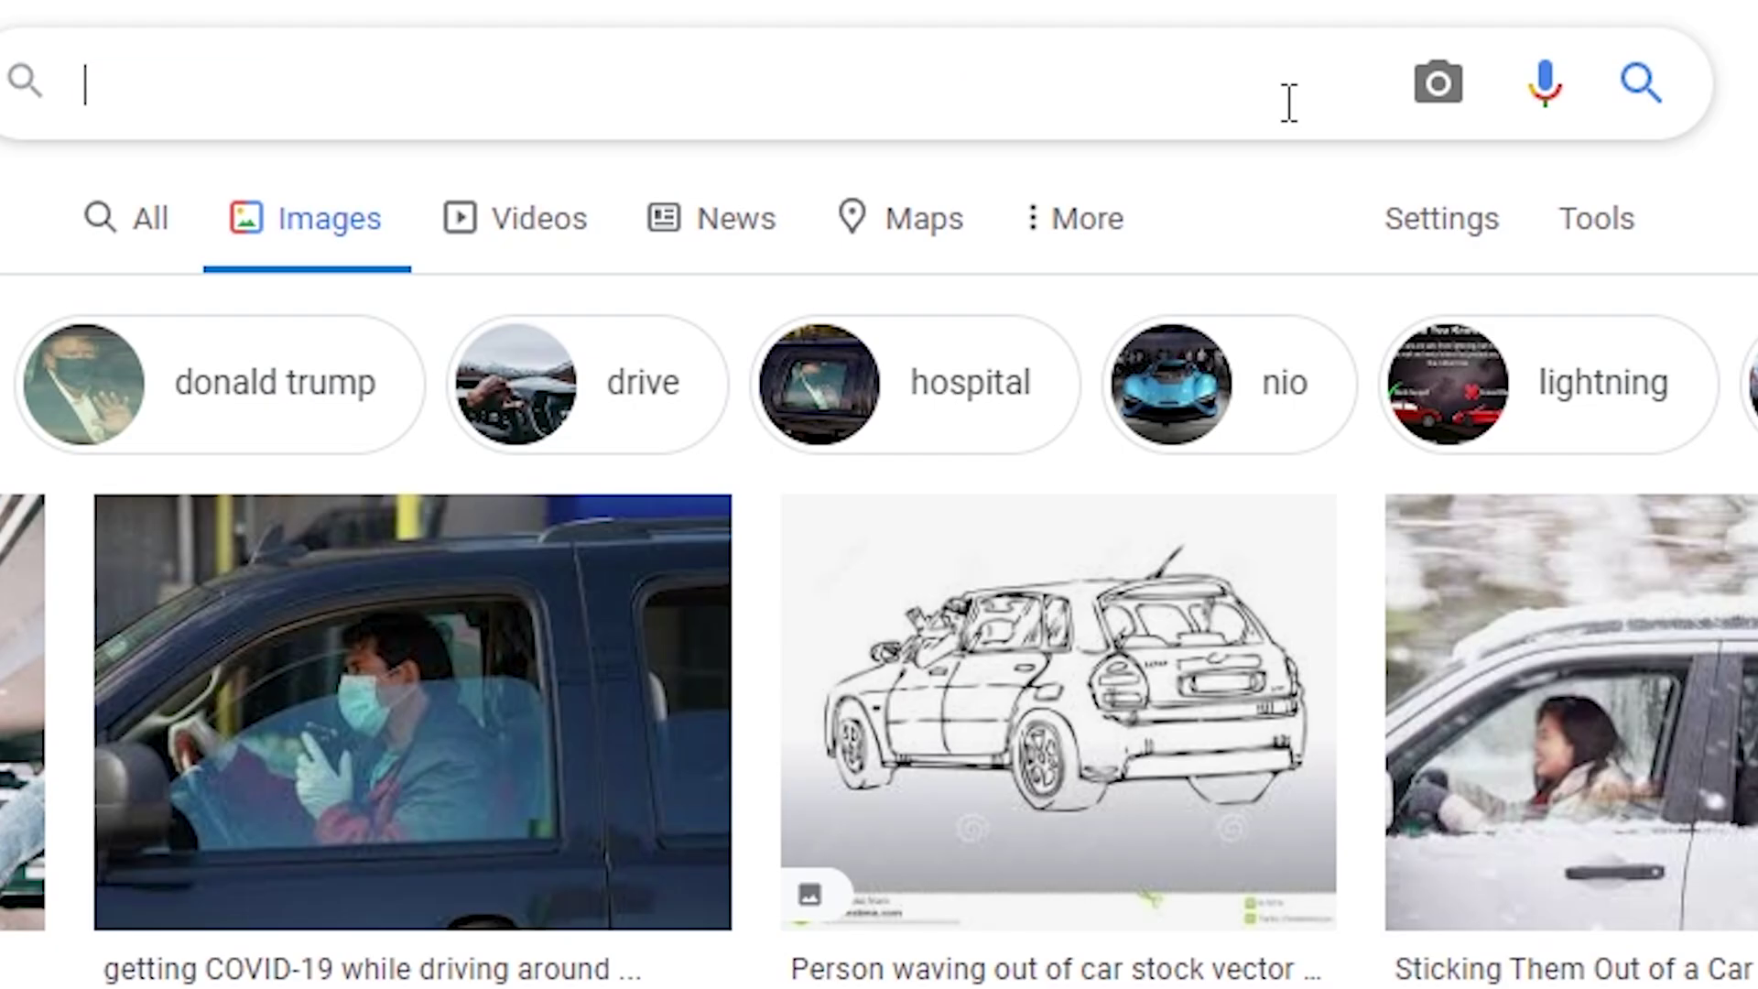
{"action": "type", "text": "waving inside a"}
{"action": "key", "text": "Return"}
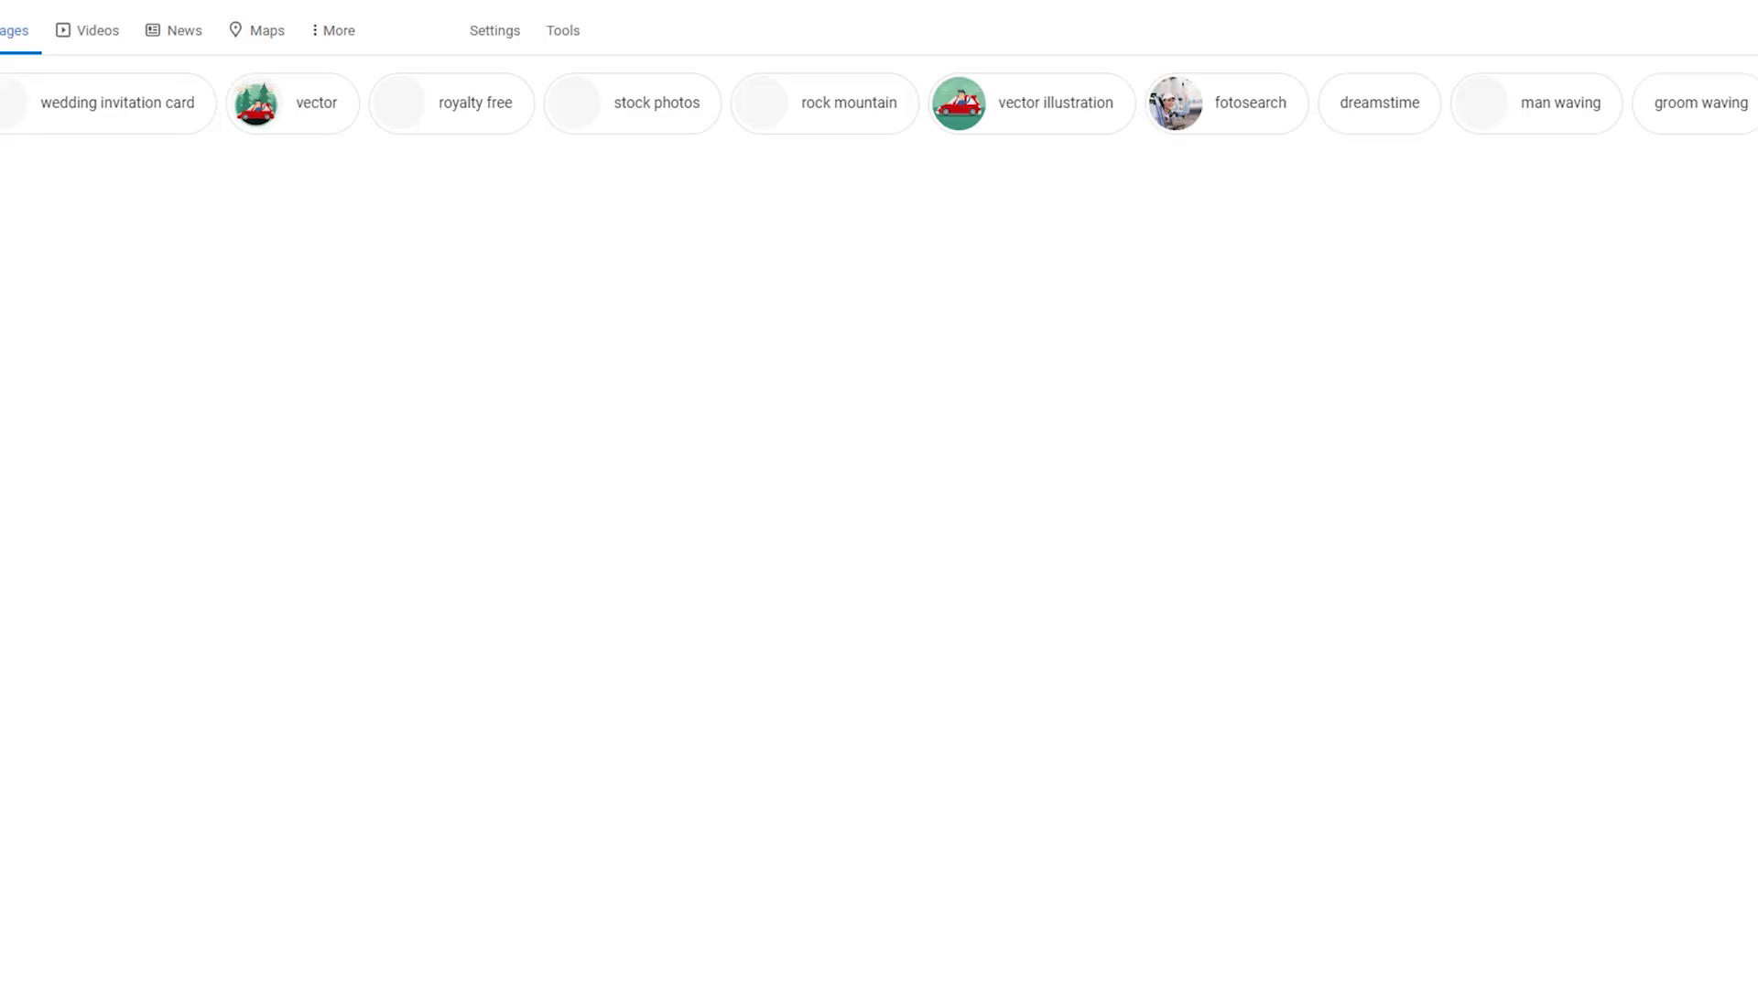
{"action": "key", "text": "ctrl+a"}
{"action": "type", "text": "pov waving inside a car"}
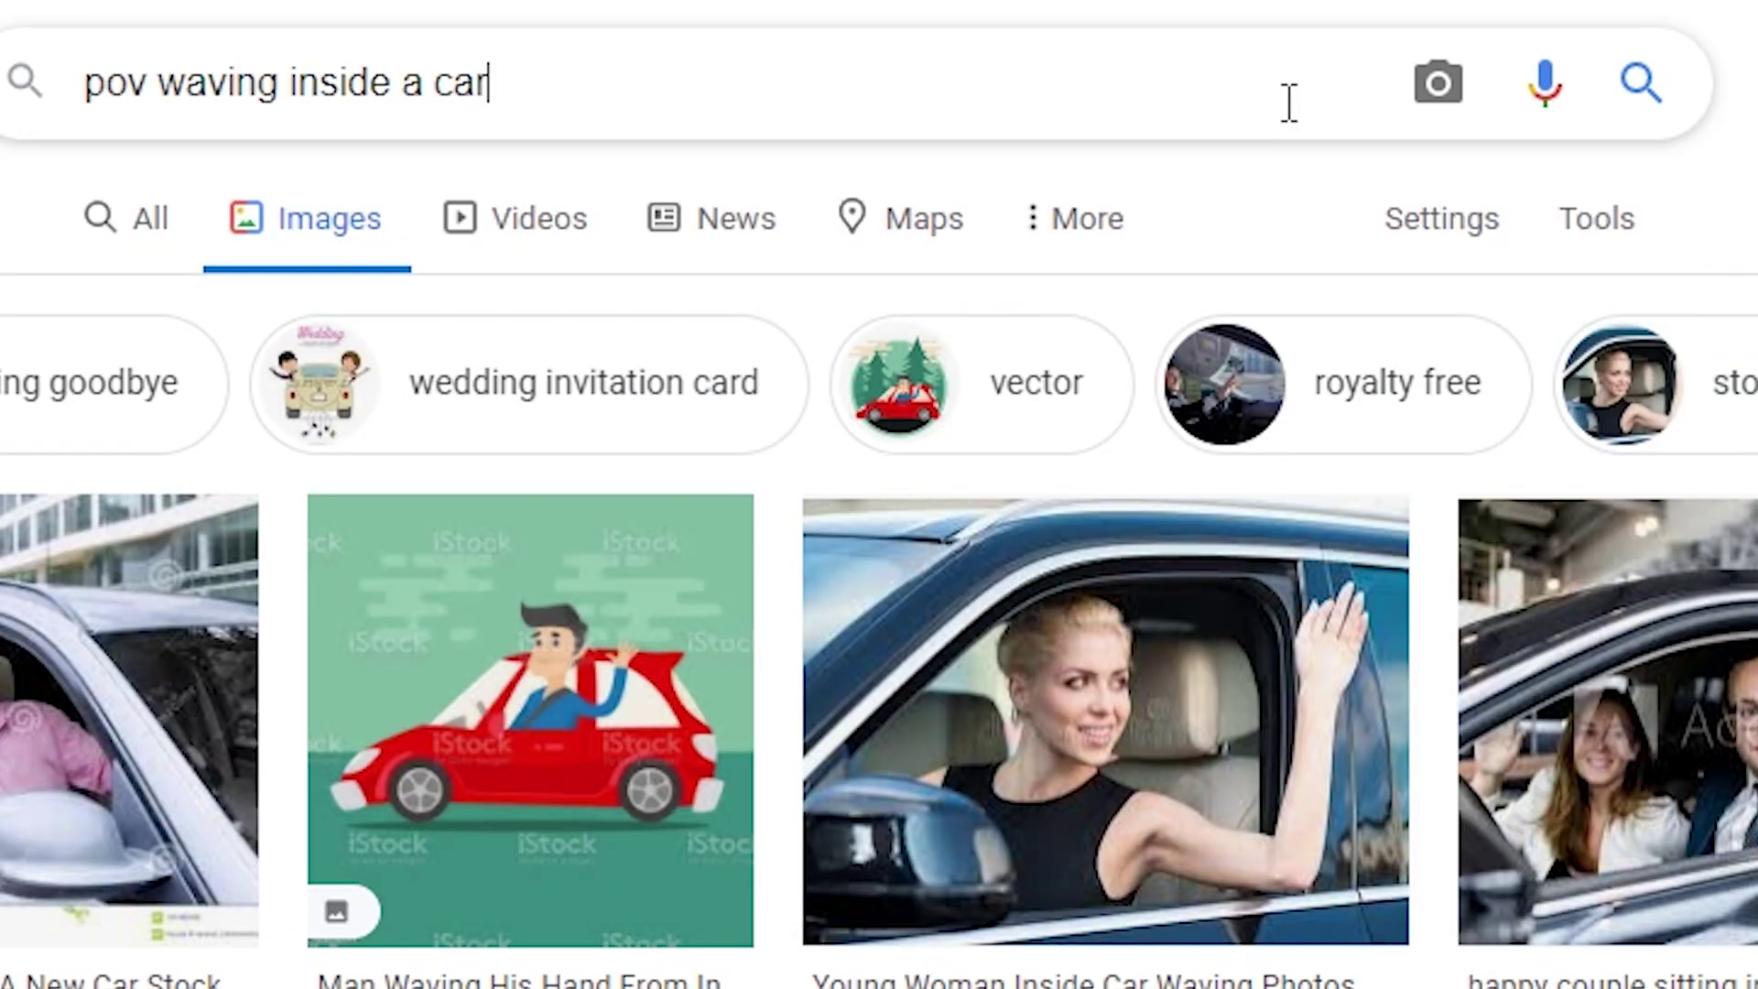
{"action": "key", "text": "Return"}
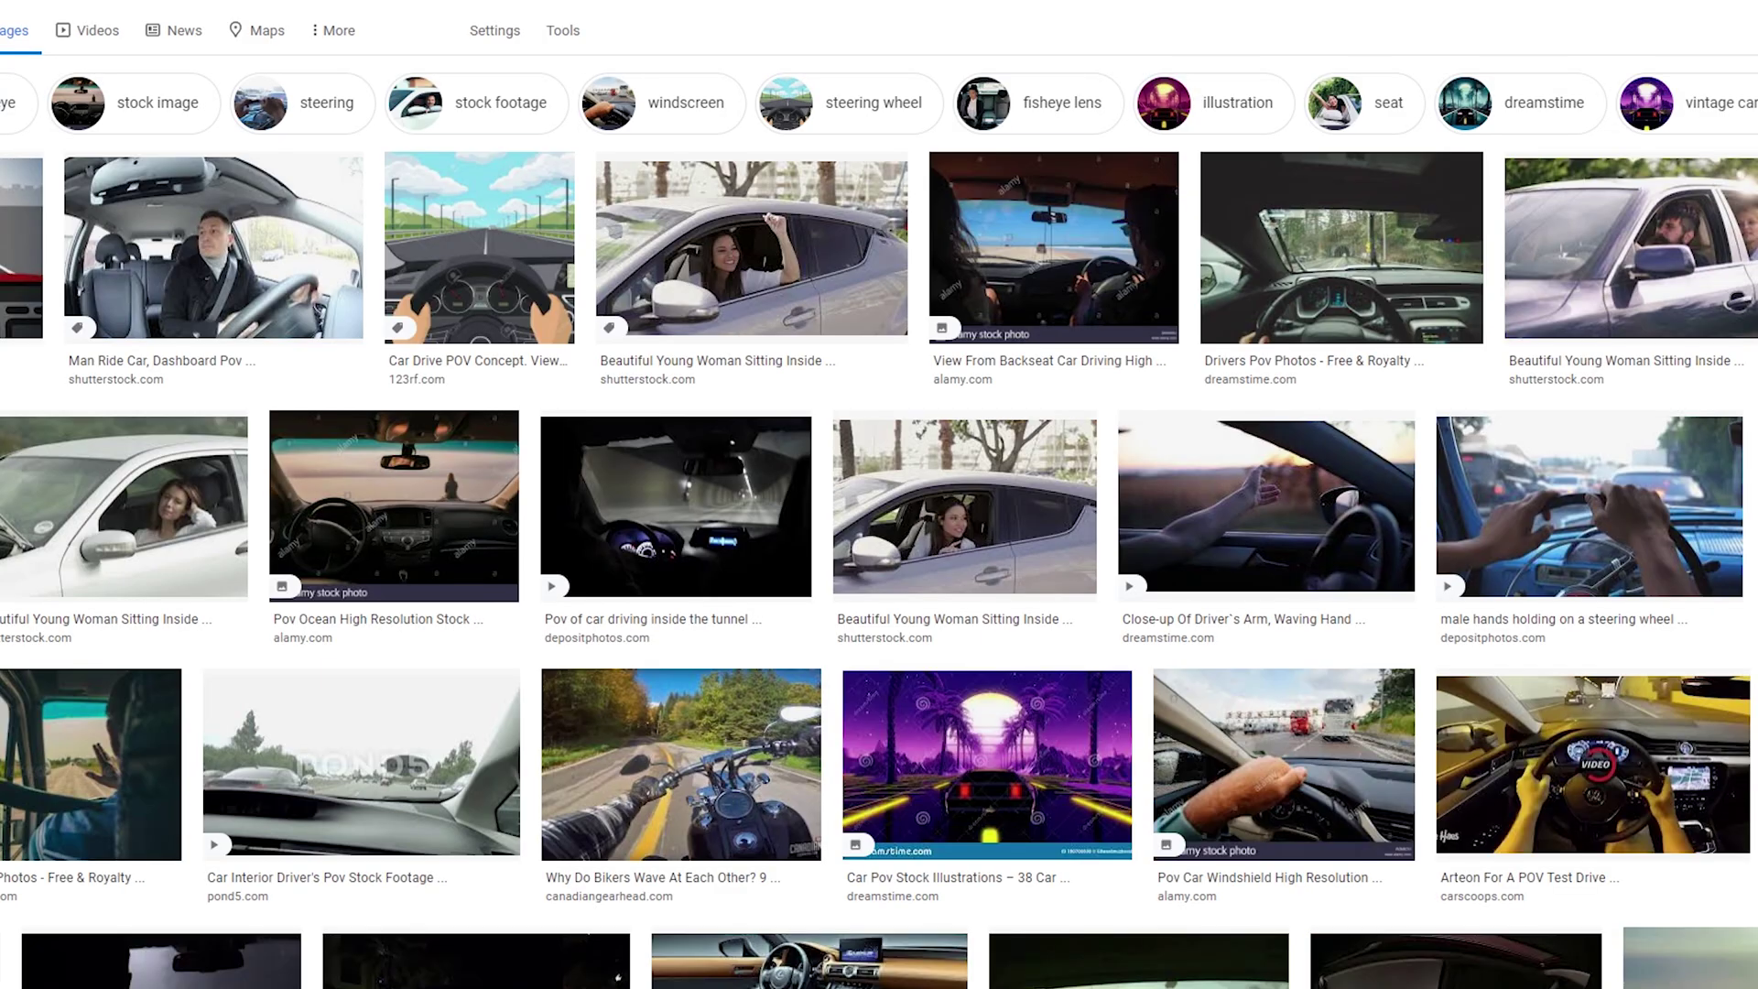
- Refine the image search to 'pov waving from the inside of a car'
{"action": "left_click", "coordinate": [828, 91]}
{"action": "key", "text": "ctrl+a"}
{"action": "type", "text": "pov waving "}
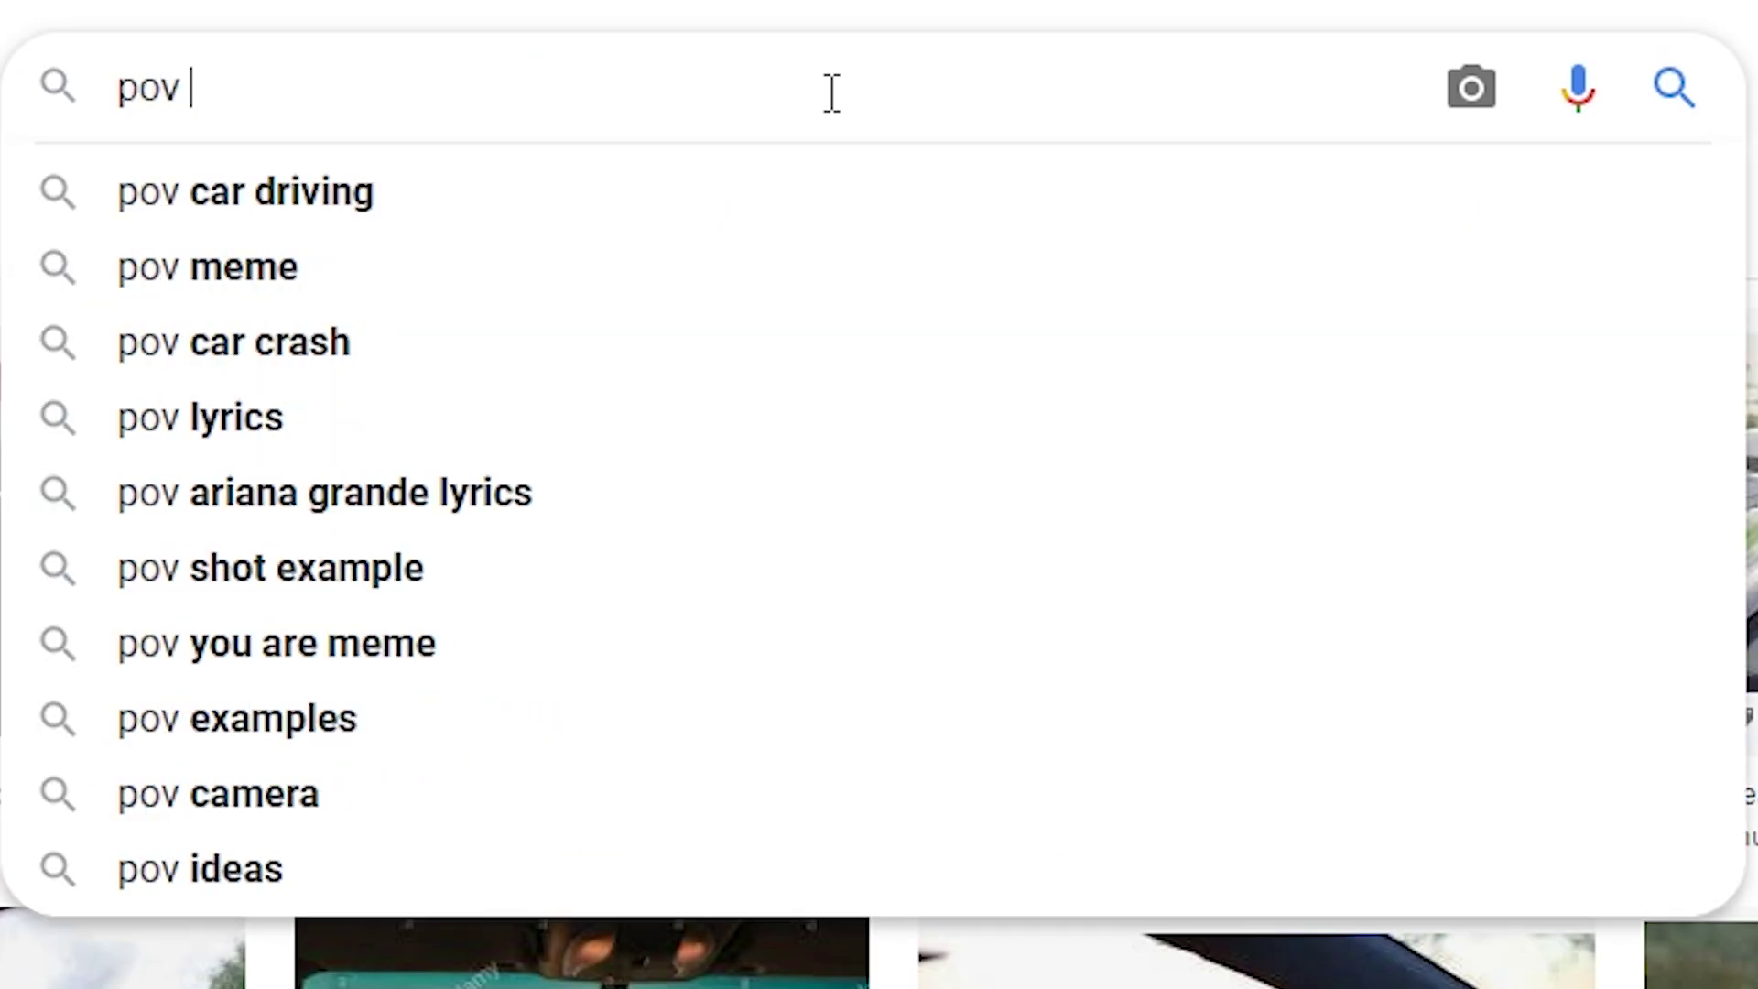
{"action": "type", "text": "from the inside of a car"}
{"action": "key", "text": "Return"}
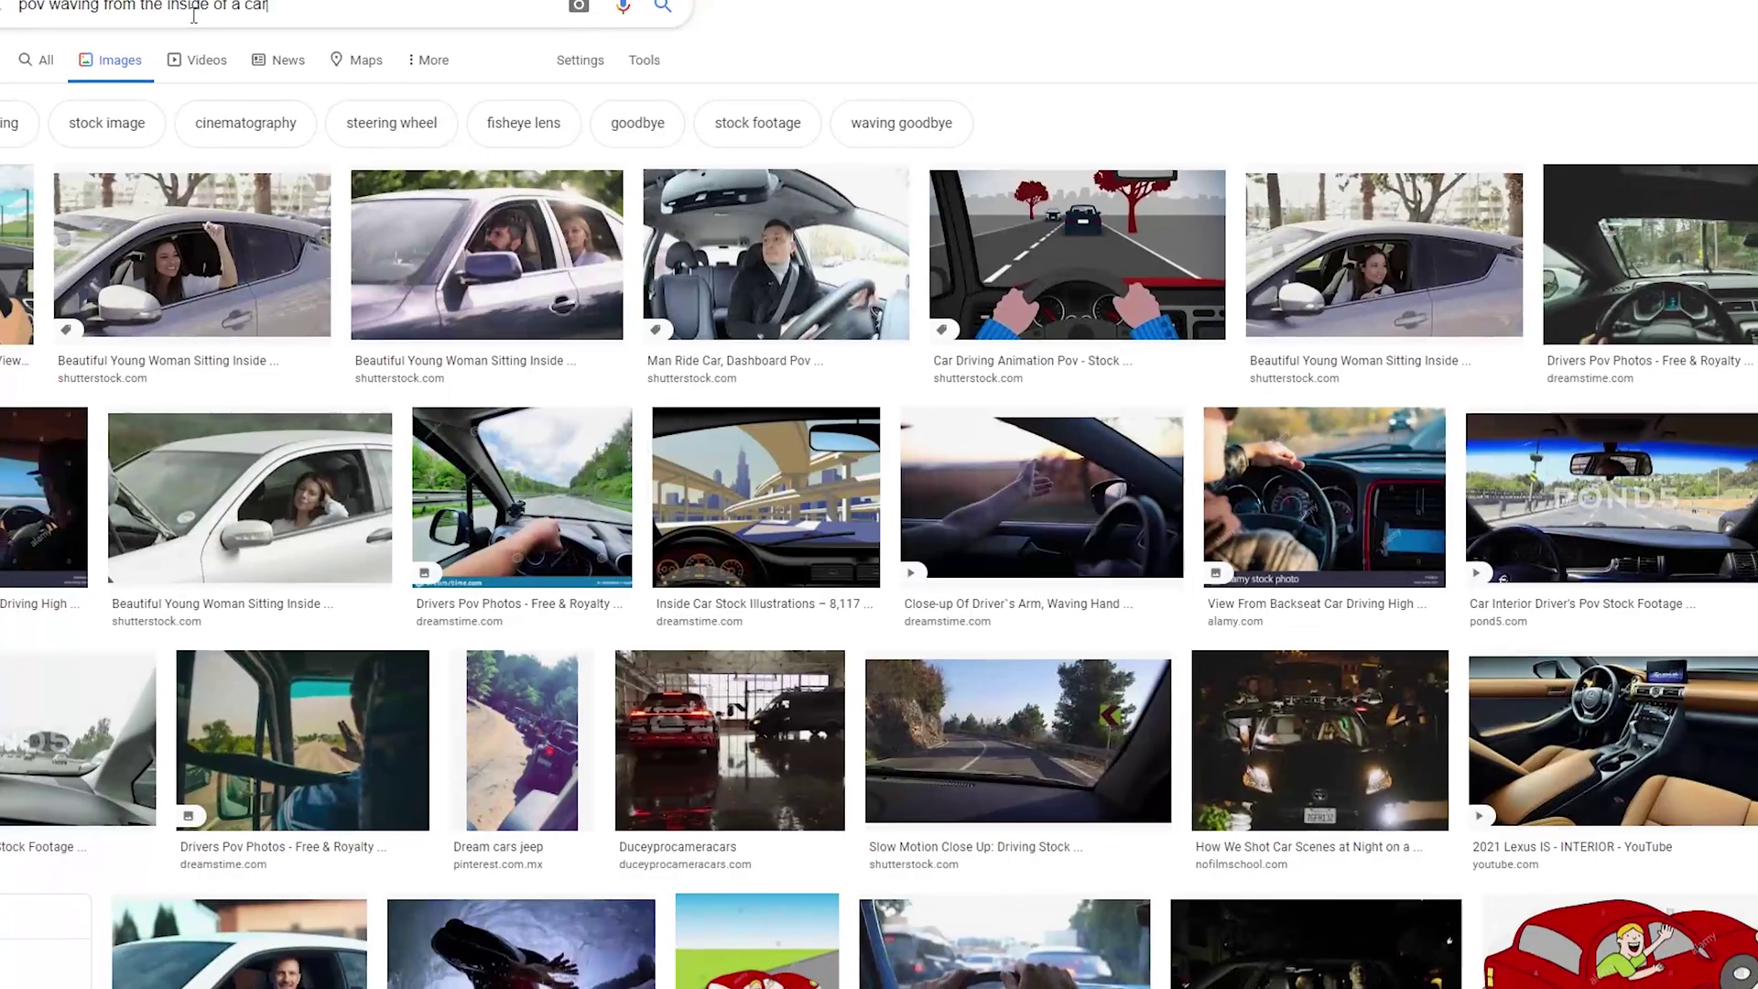
{"action": "key", "text": "Return"}
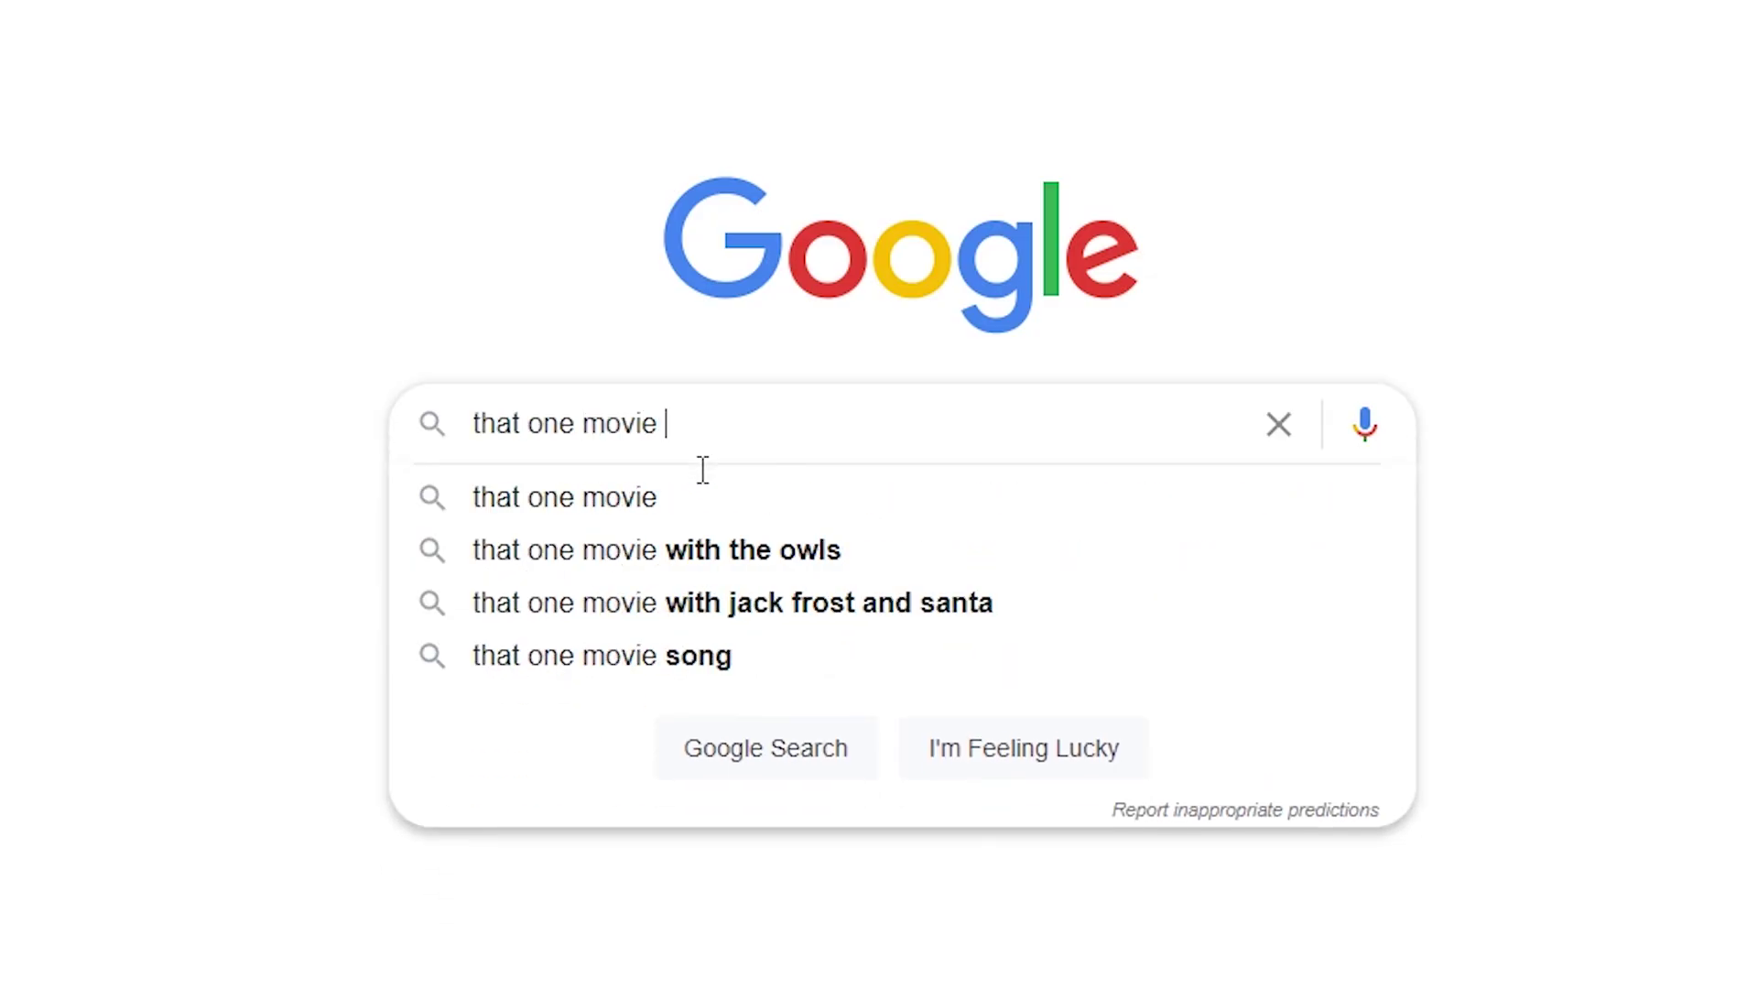
- Google the rambling description of the girl trying to reach her boyfriend's house, then open the Reddit result
{"action": "type", "text": "where girl trying to get to her bf's "}
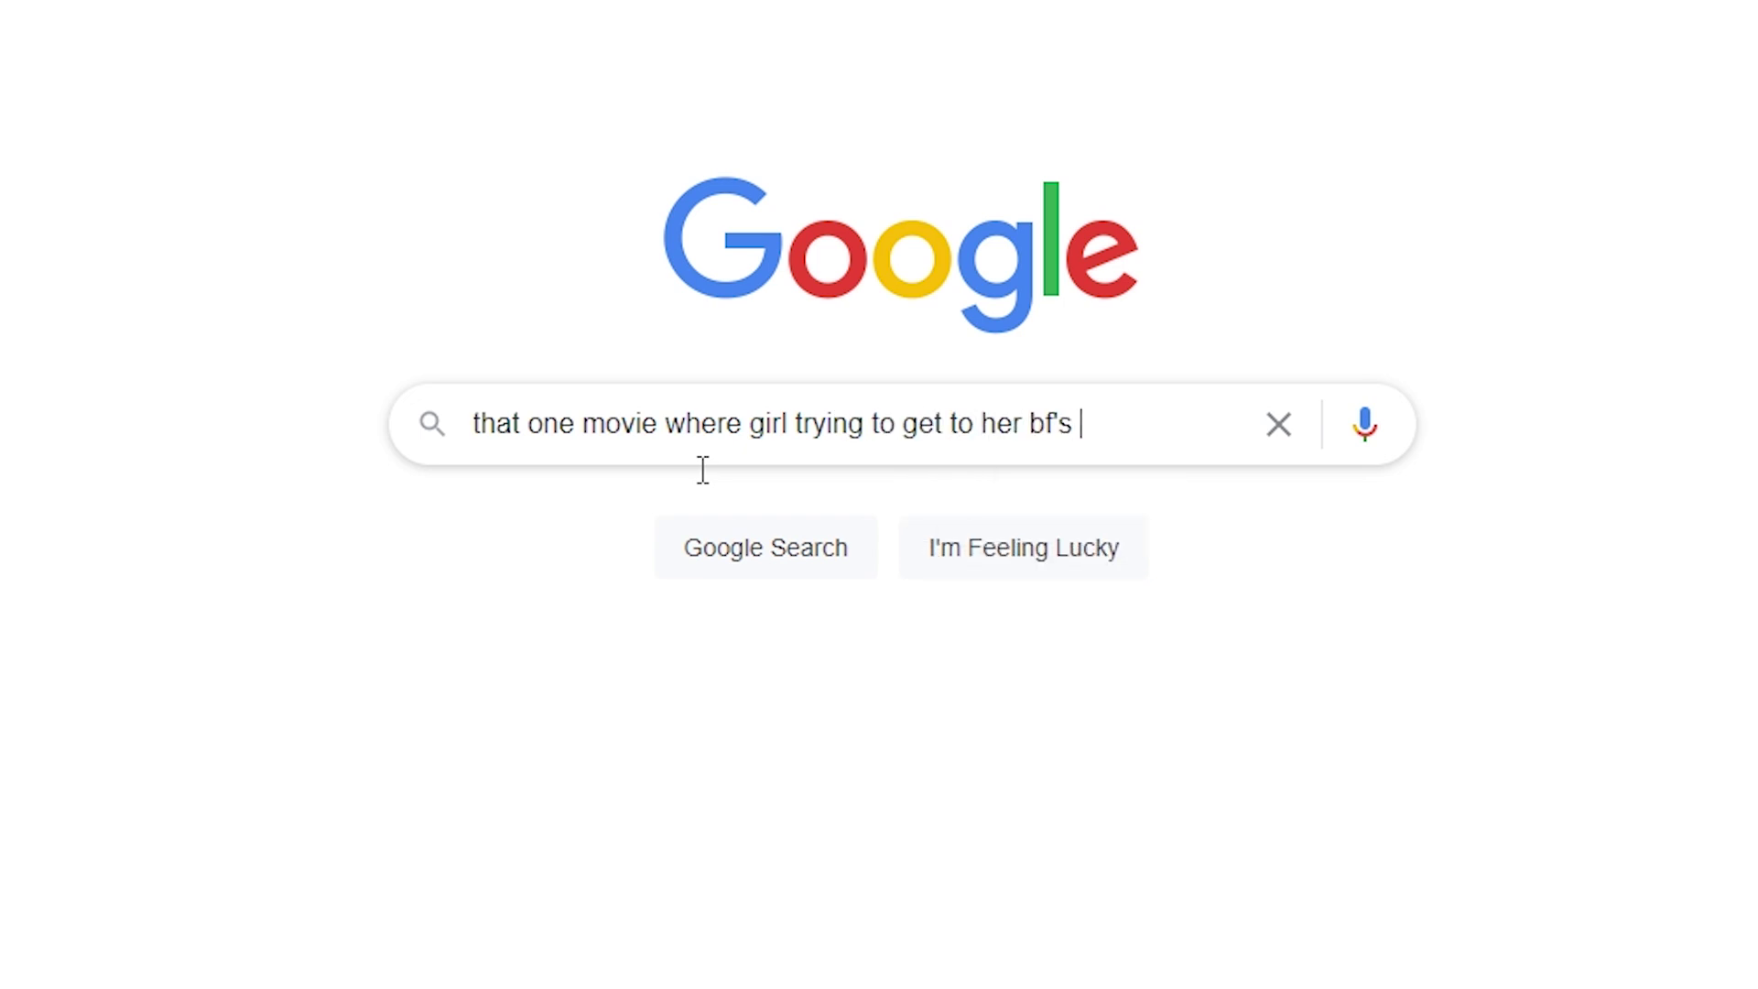
{"action": "type", "text": "house only at the end realize she"}
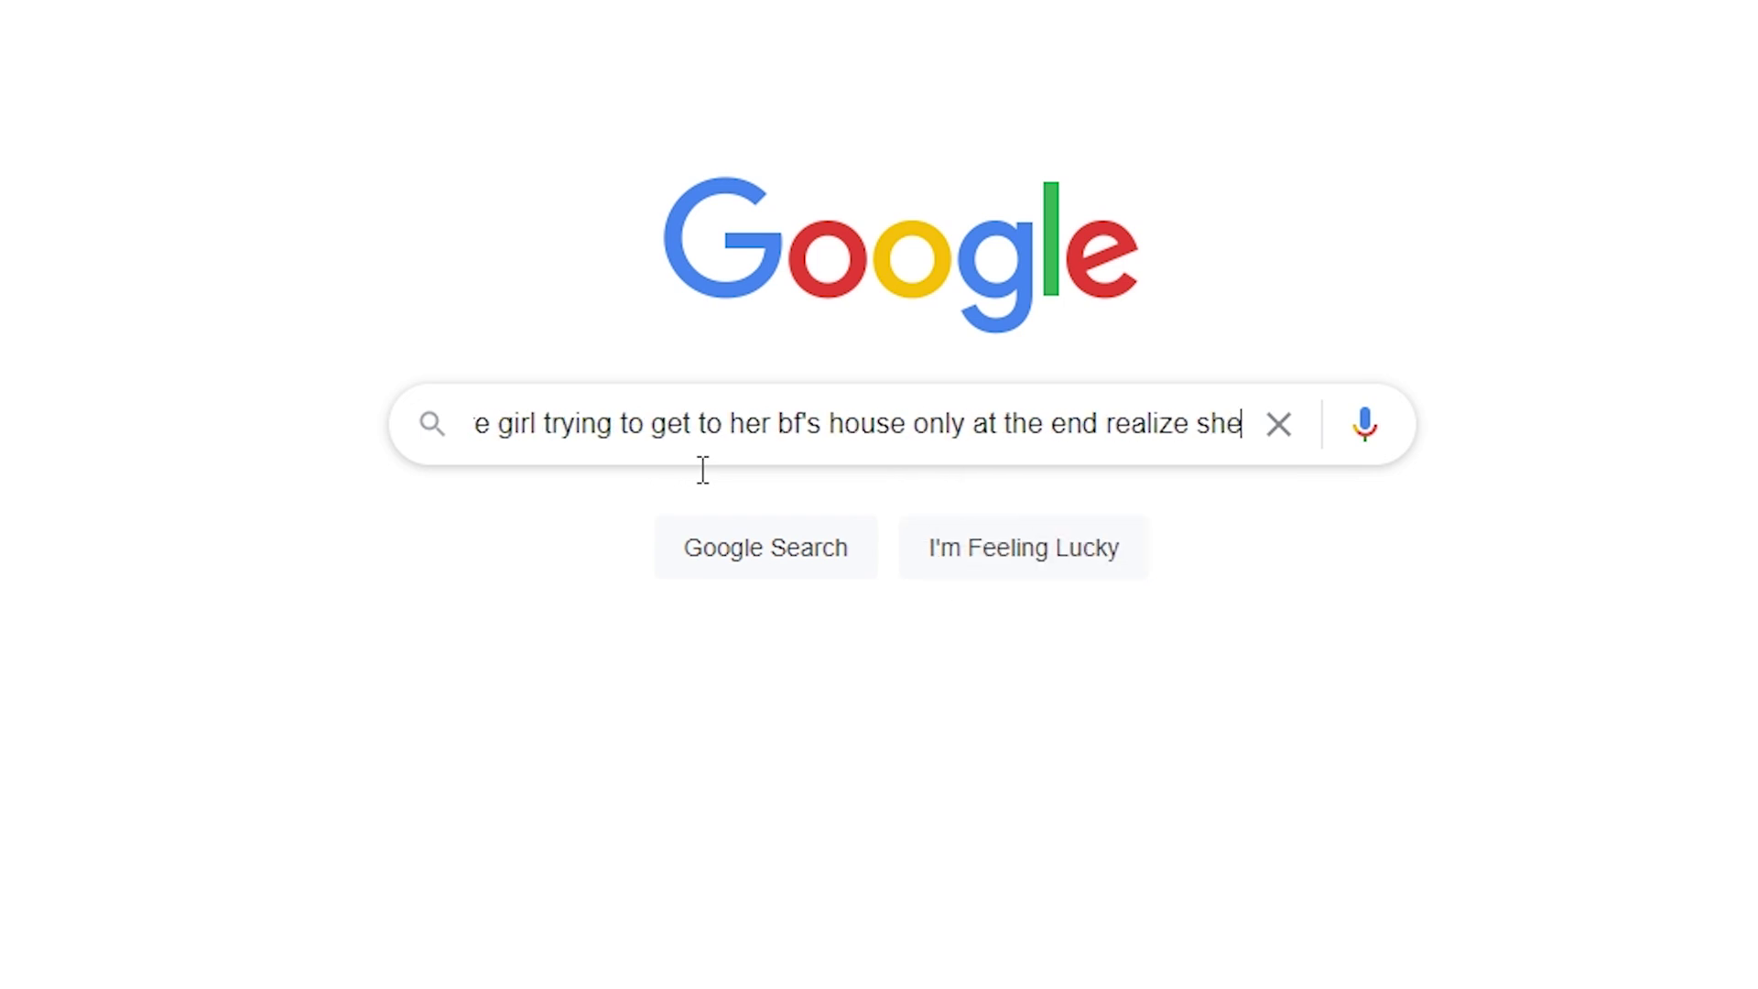
{"action": "type", "text": "s been"}
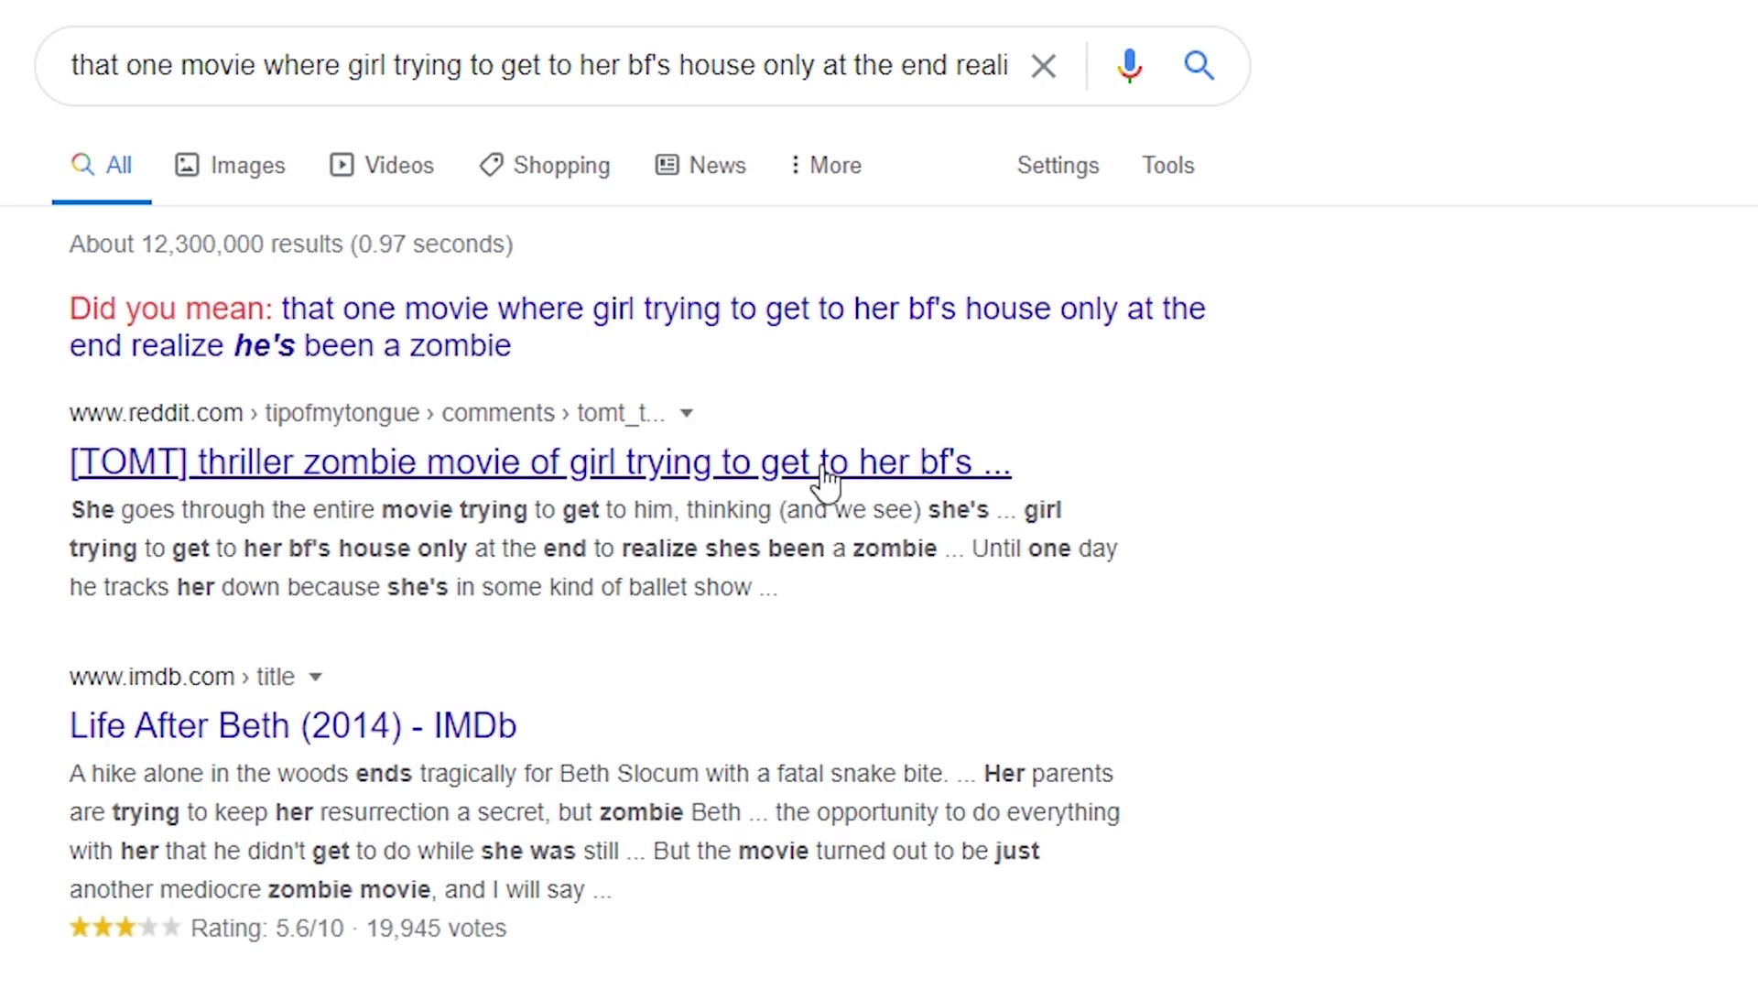
{"action": "left_click", "coordinate": [823, 471]}
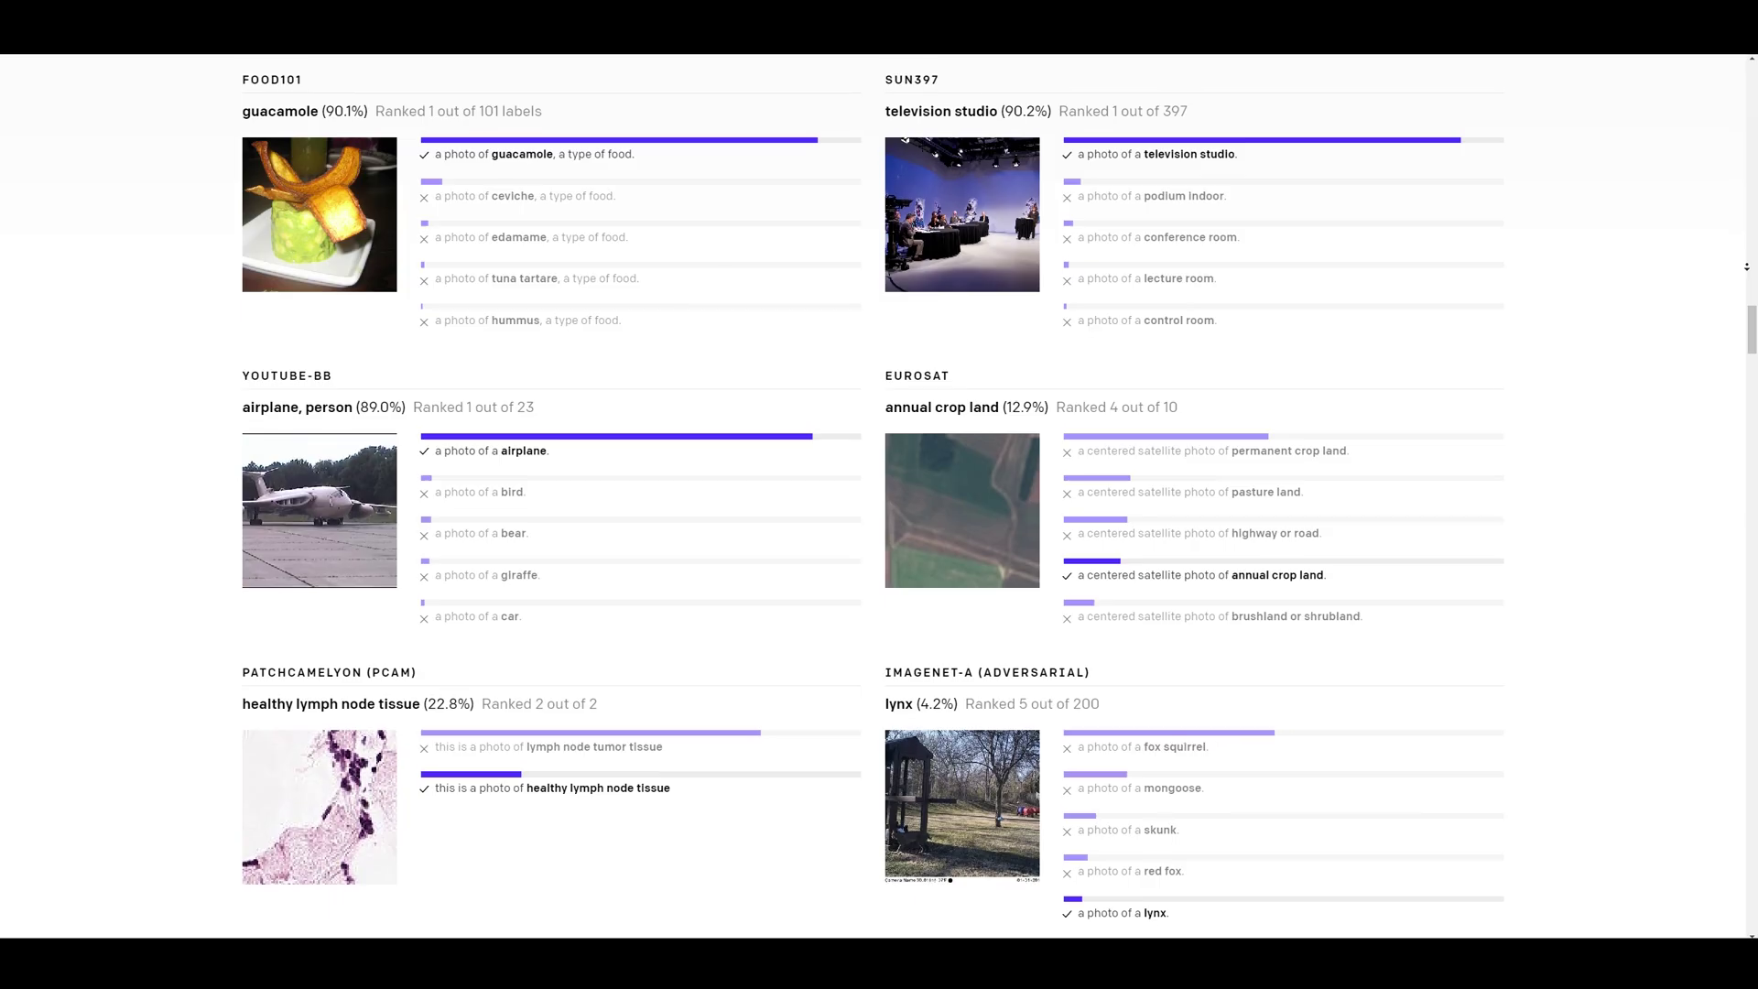
- Scroll through CLIP's zero-shot examples from YouTube-BB down to Stanford Cars and SUN
{"action": "scroll", "coordinate": [879, 494], "scroll_direction": "down", "scroll_amount": 3}
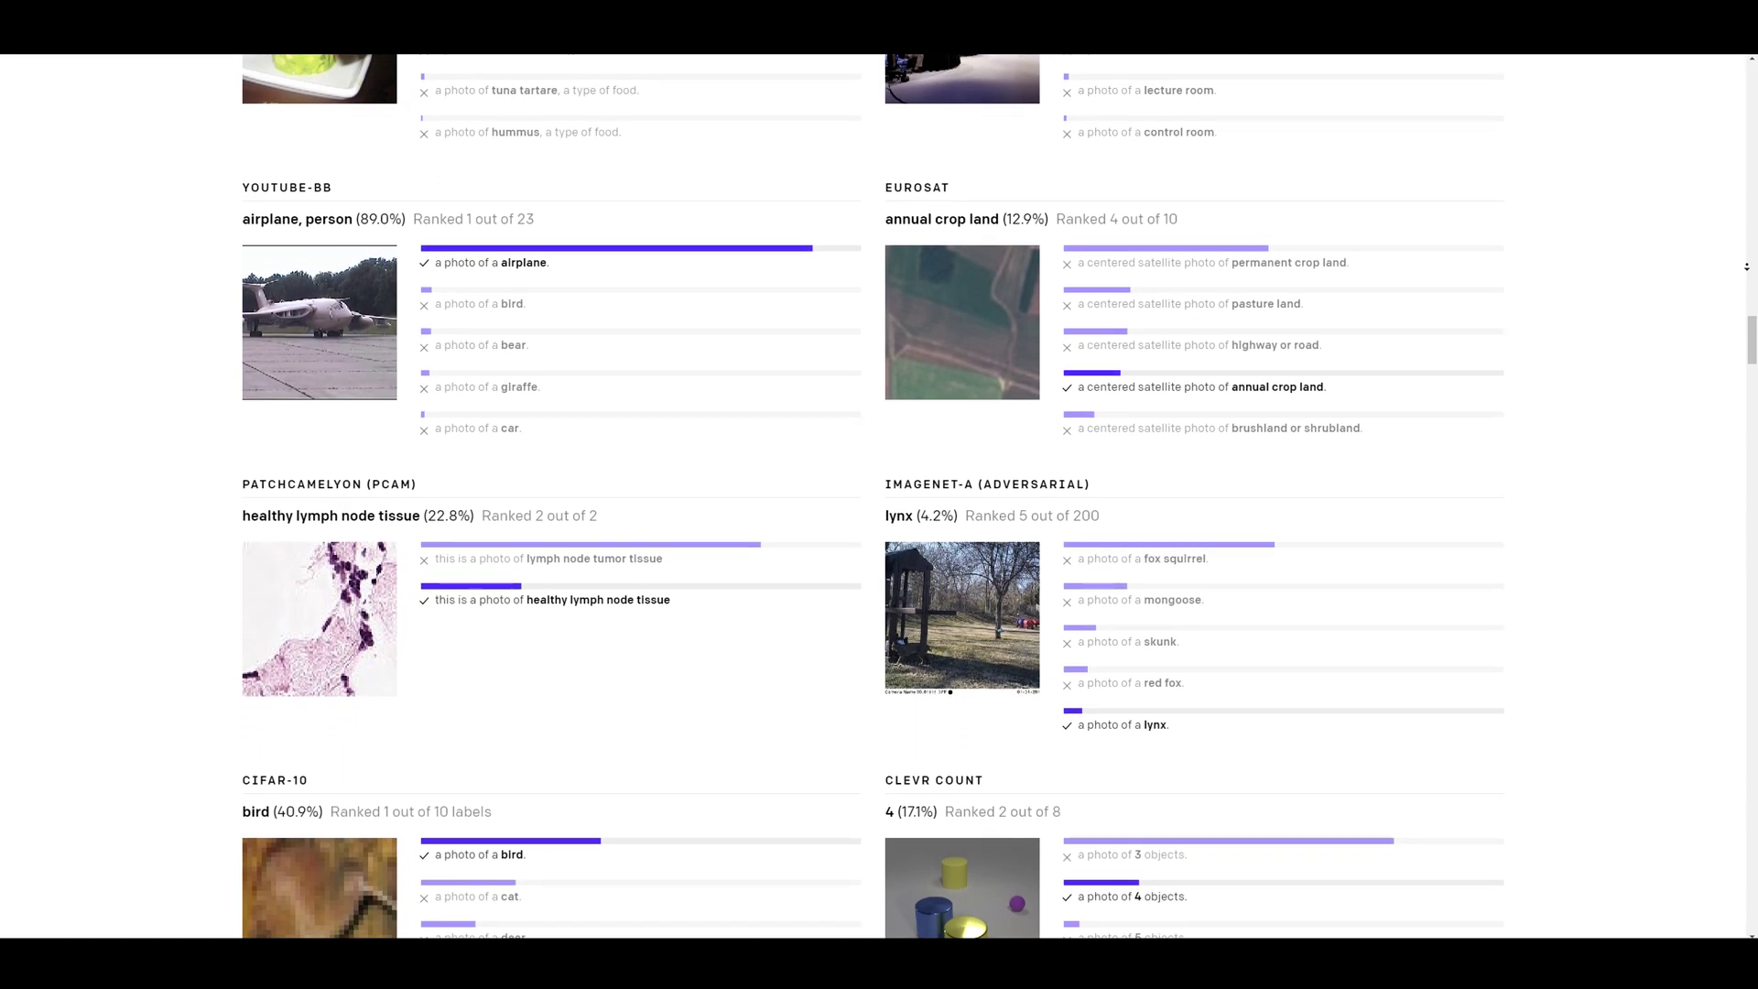
{"action": "scroll", "coordinate": [879, 494], "scroll_direction": "down", "scroll_amount": 2}
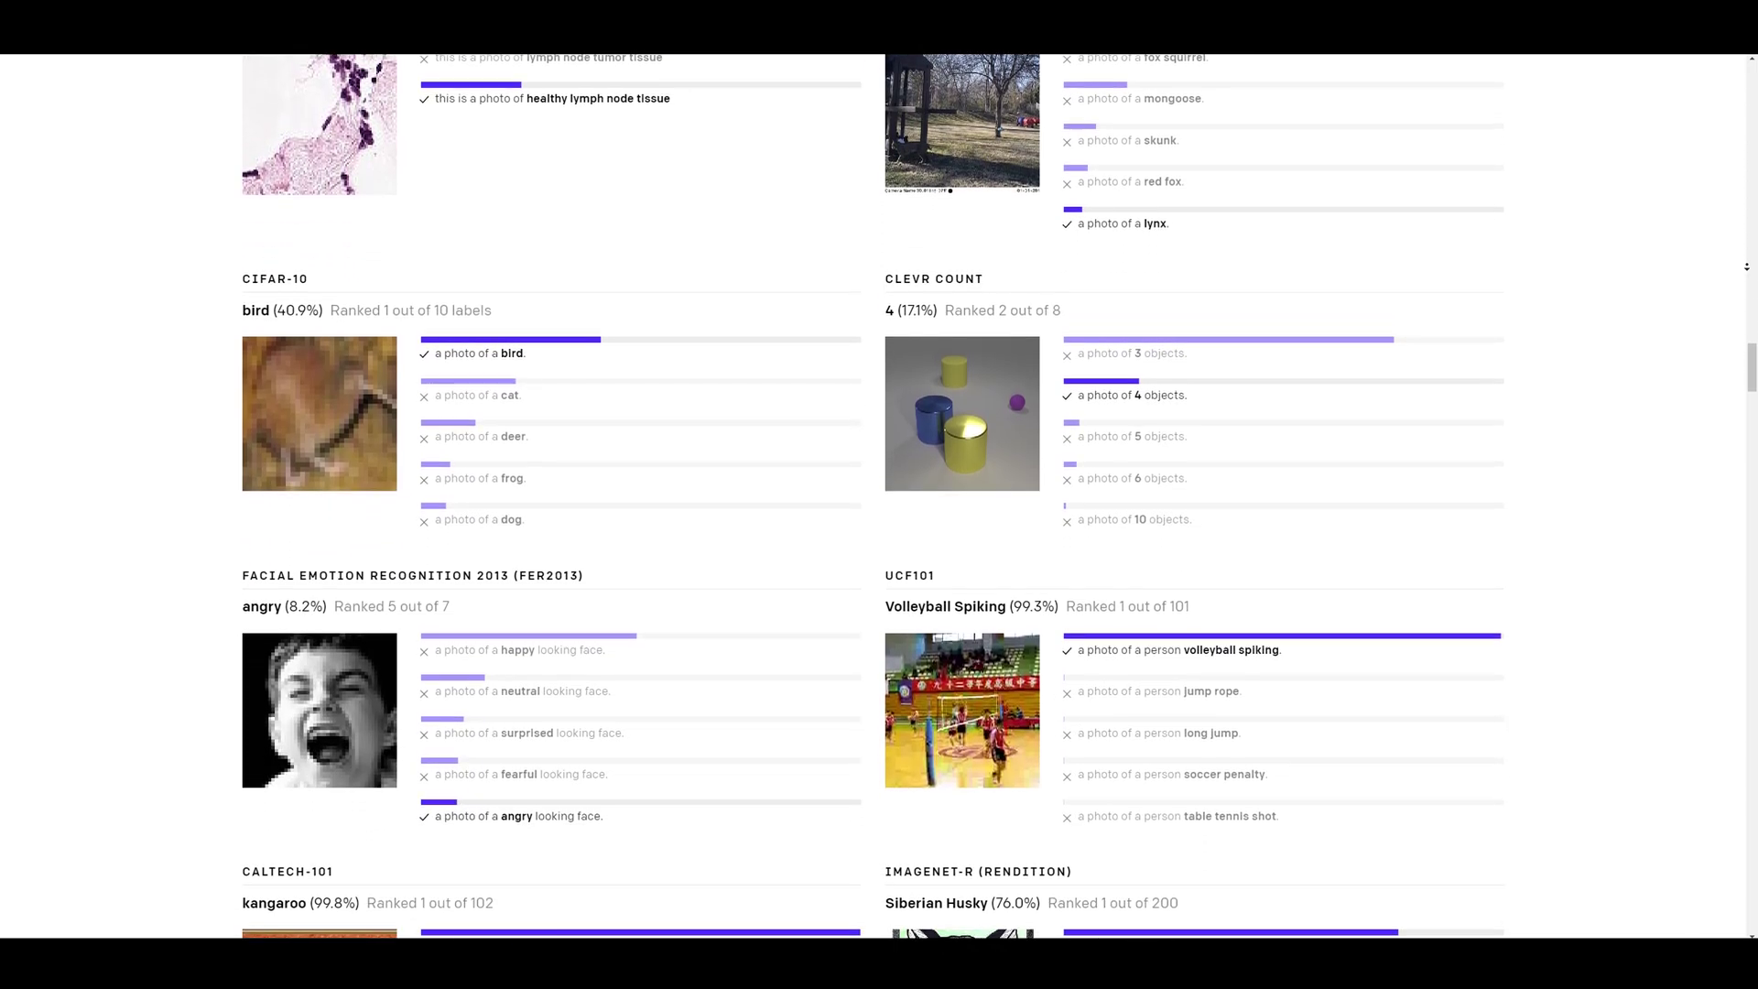
{"action": "scroll", "coordinate": [879, 495], "scroll_direction": "down", "scroll_amount": 1}
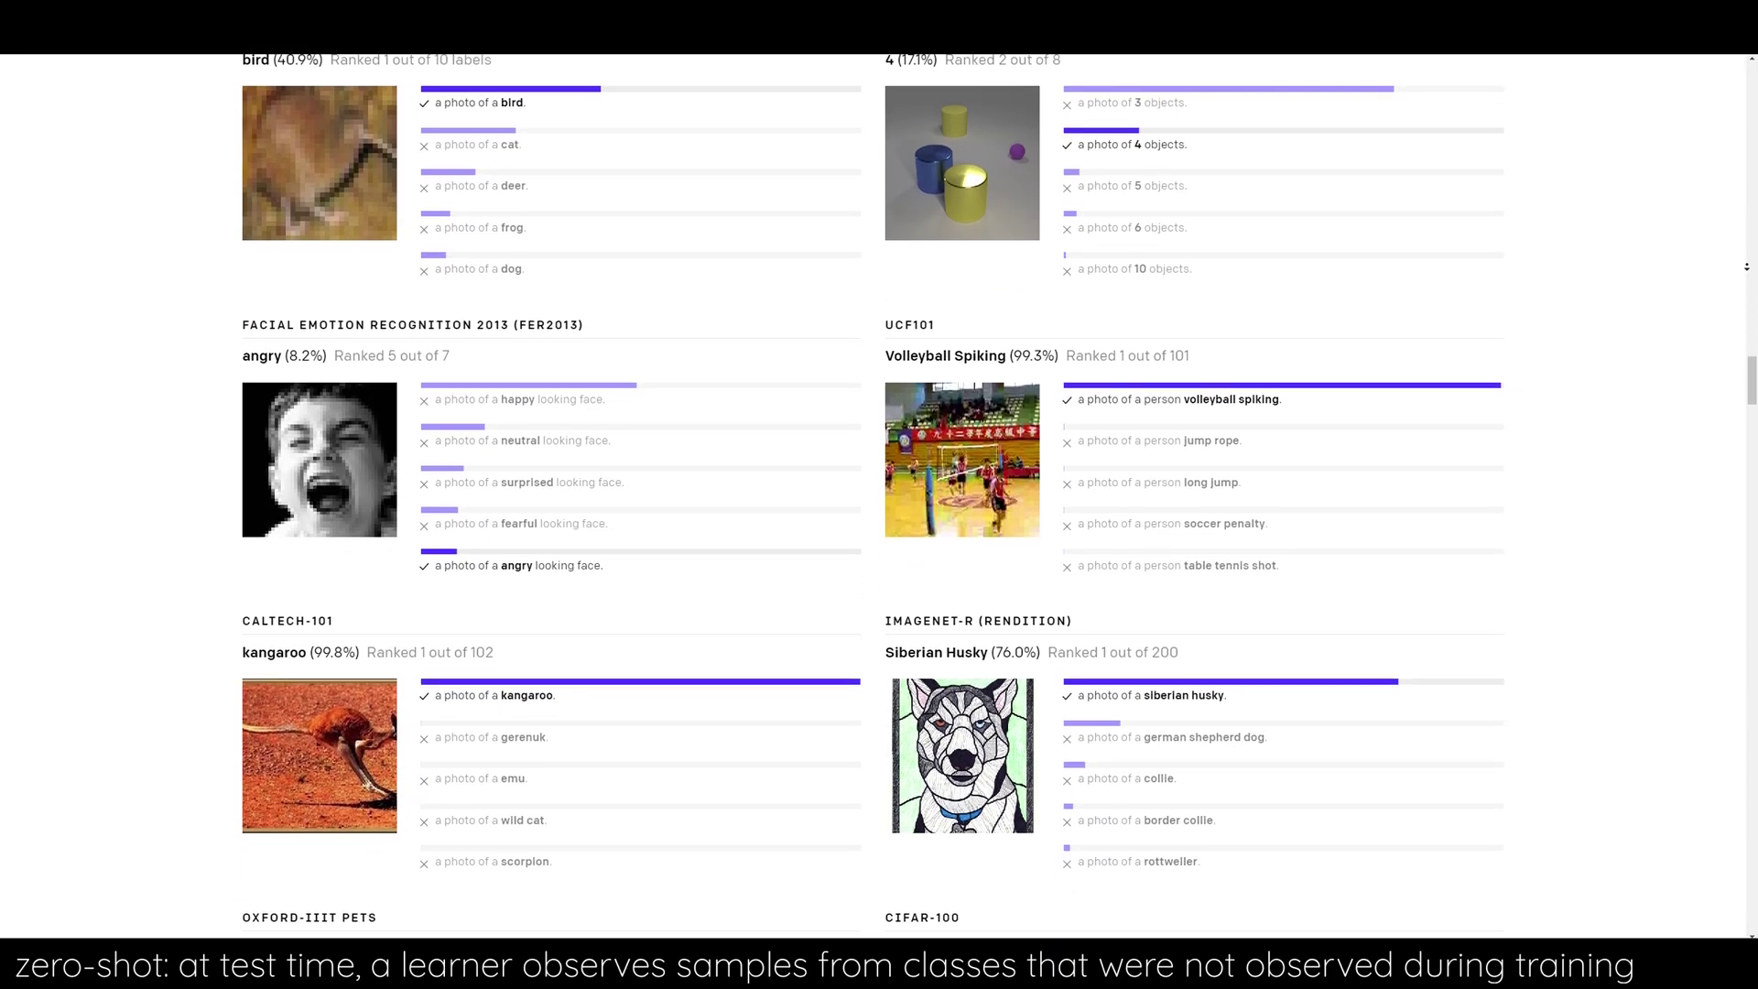
{"action": "scroll", "coordinate": [879, 494], "scroll_direction": "down", "scroll_amount": 1}
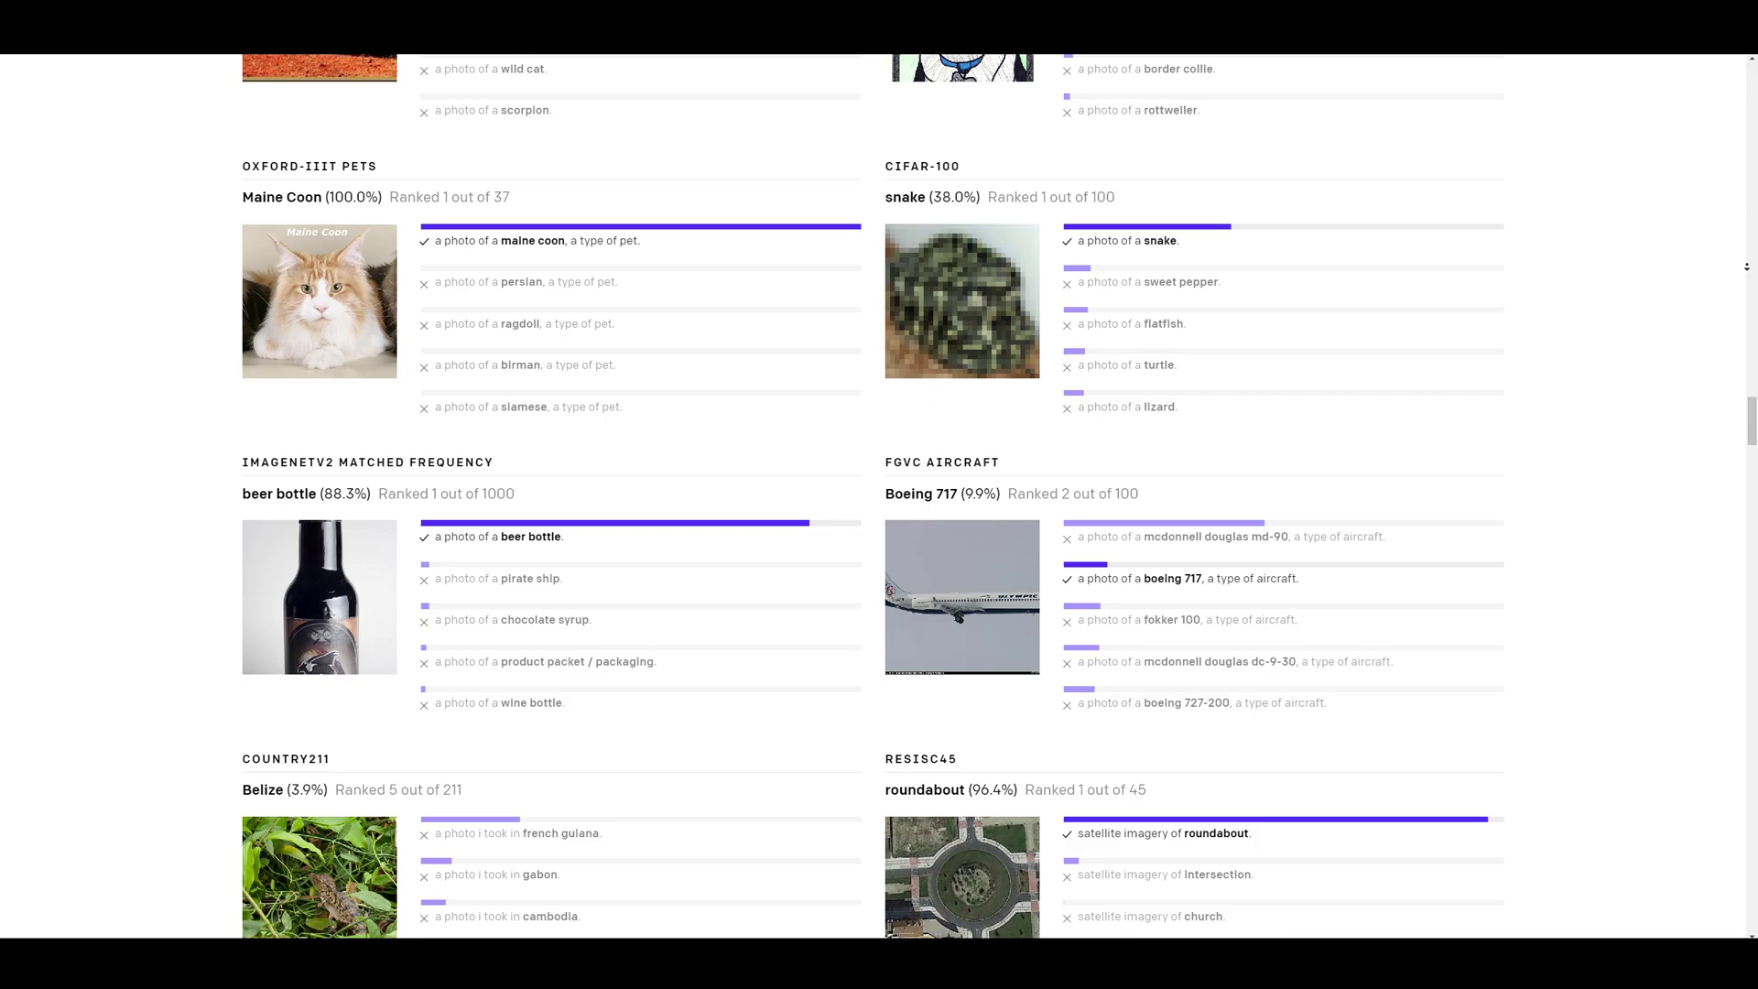
{"action": "scroll", "coordinate": [879, 495], "scroll_direction": "down", "scroll_amount": 4}
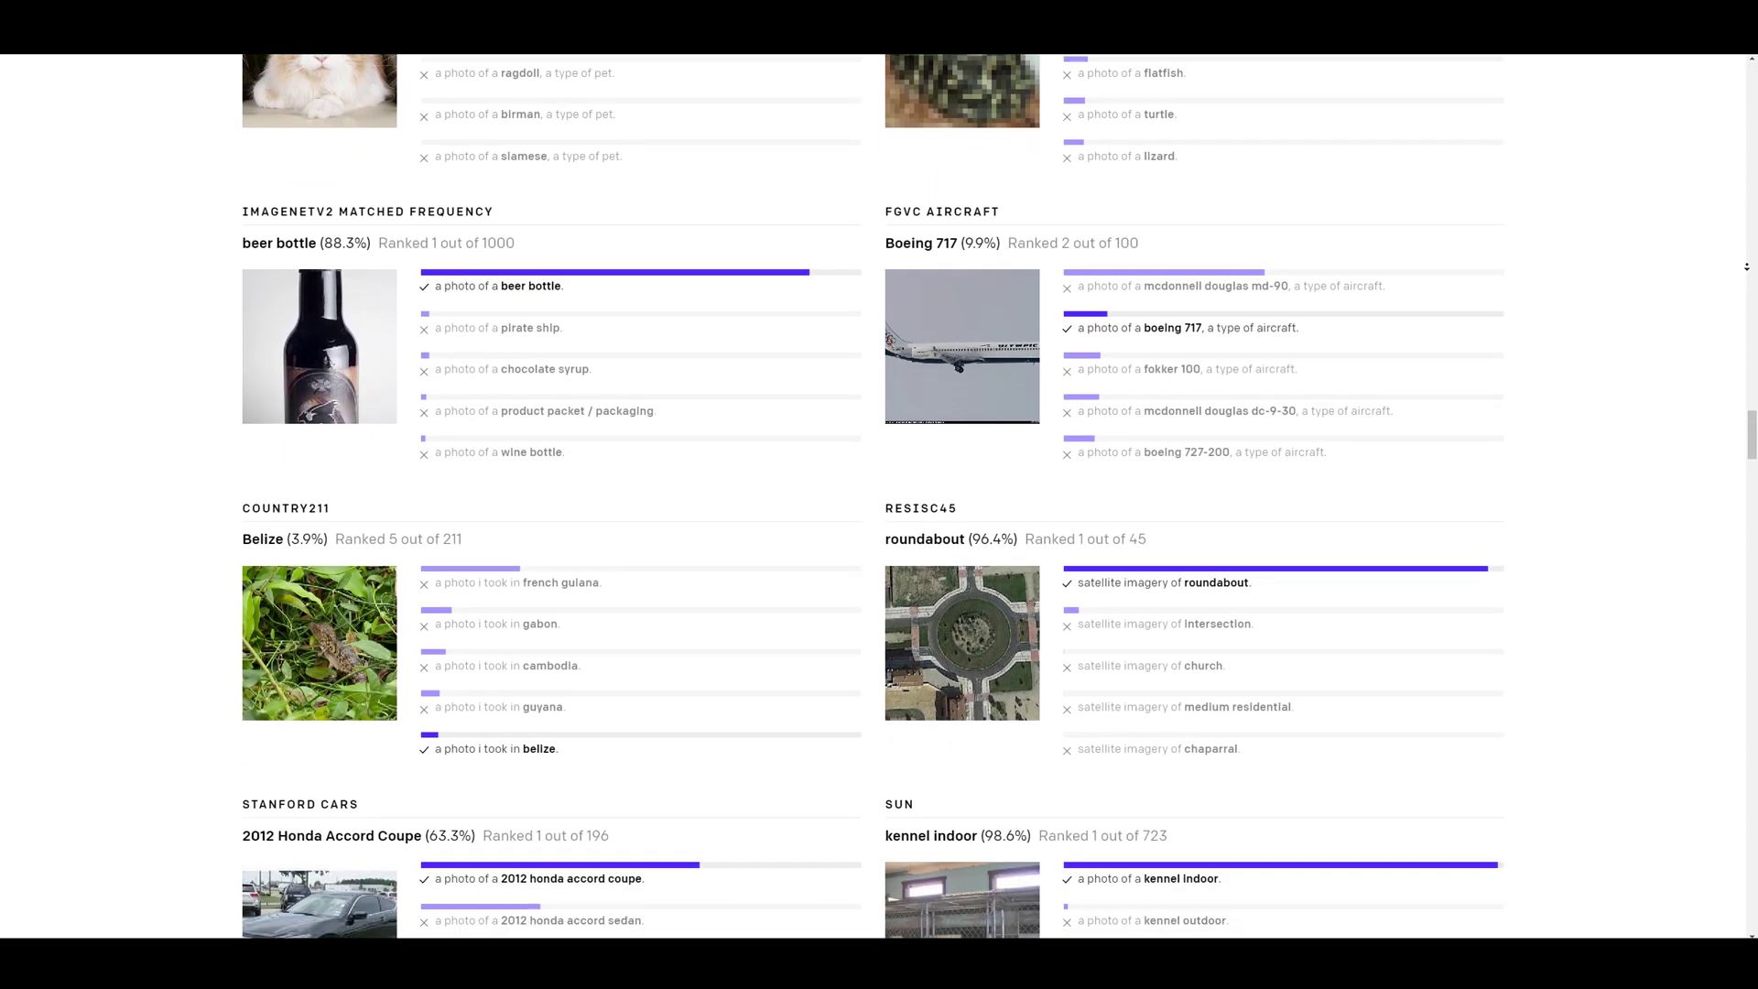
{"action": "scroll", "coordinate": [879, 495], "scroll_direction": "down", "scroll_amount": 4}
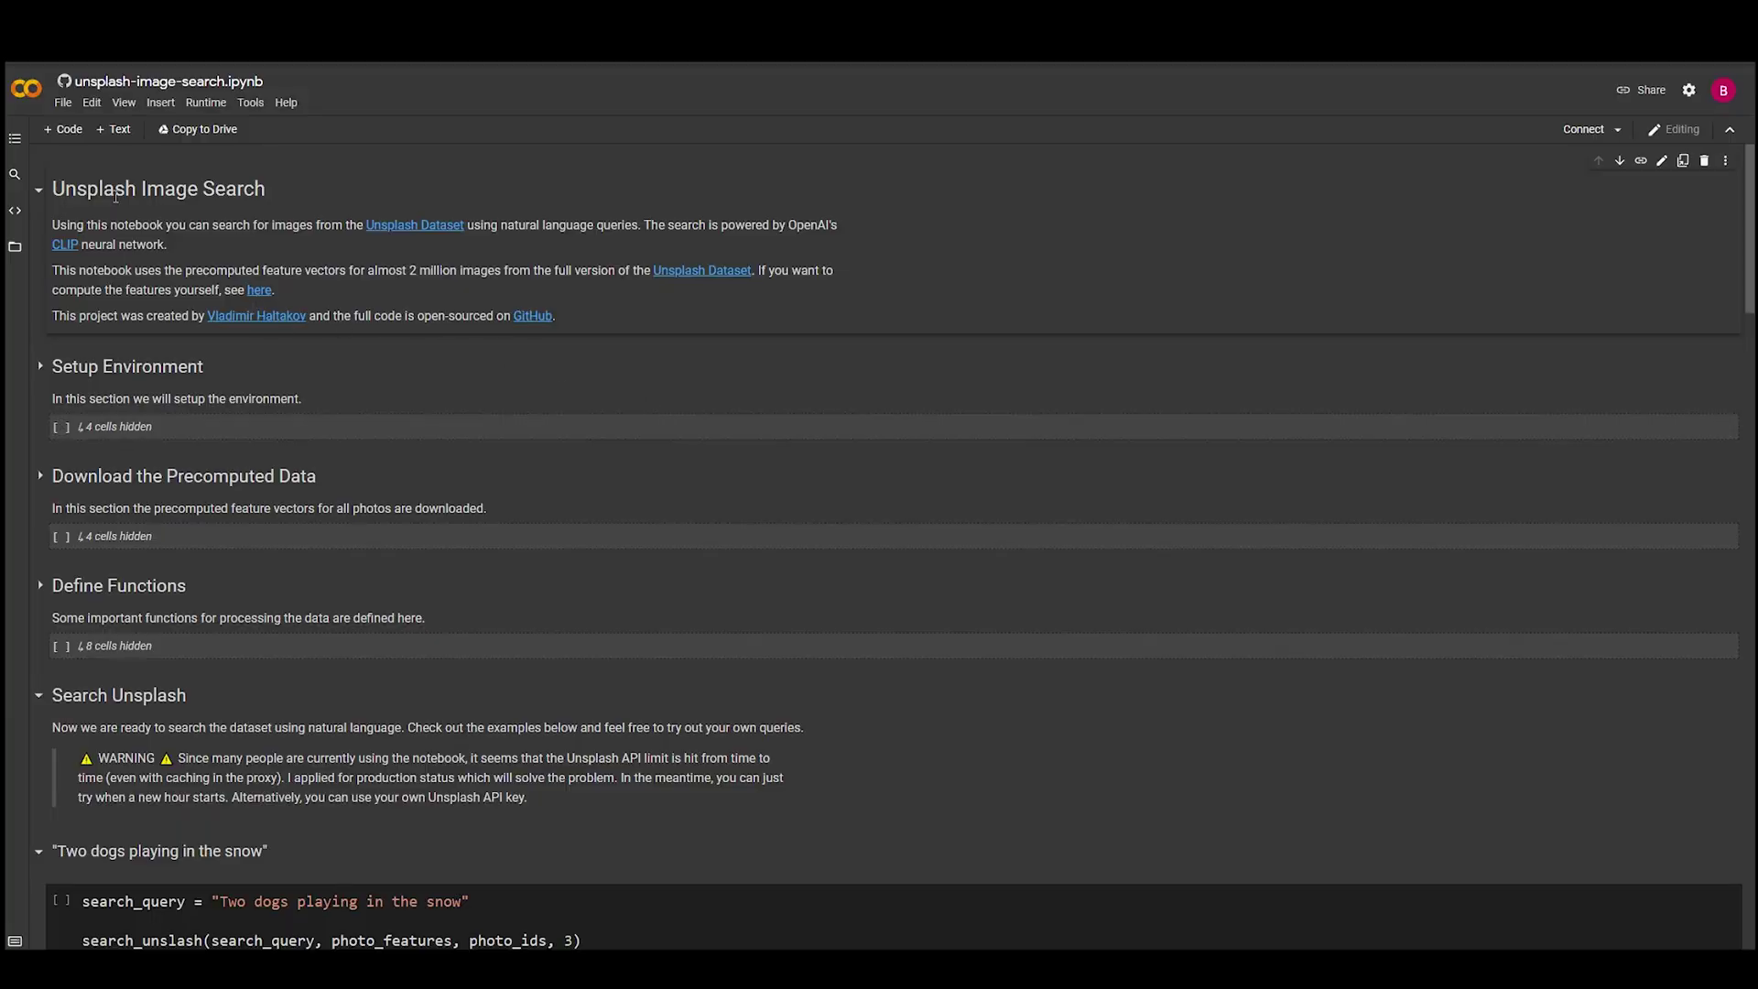
- Highlight the Unsplash Image Search heading and scroll to the 'Two dogs playing in the snow' search section
{"action": "left_click_drag", "start_coordinate": [59, 191], "coordinate": [243, 189]}
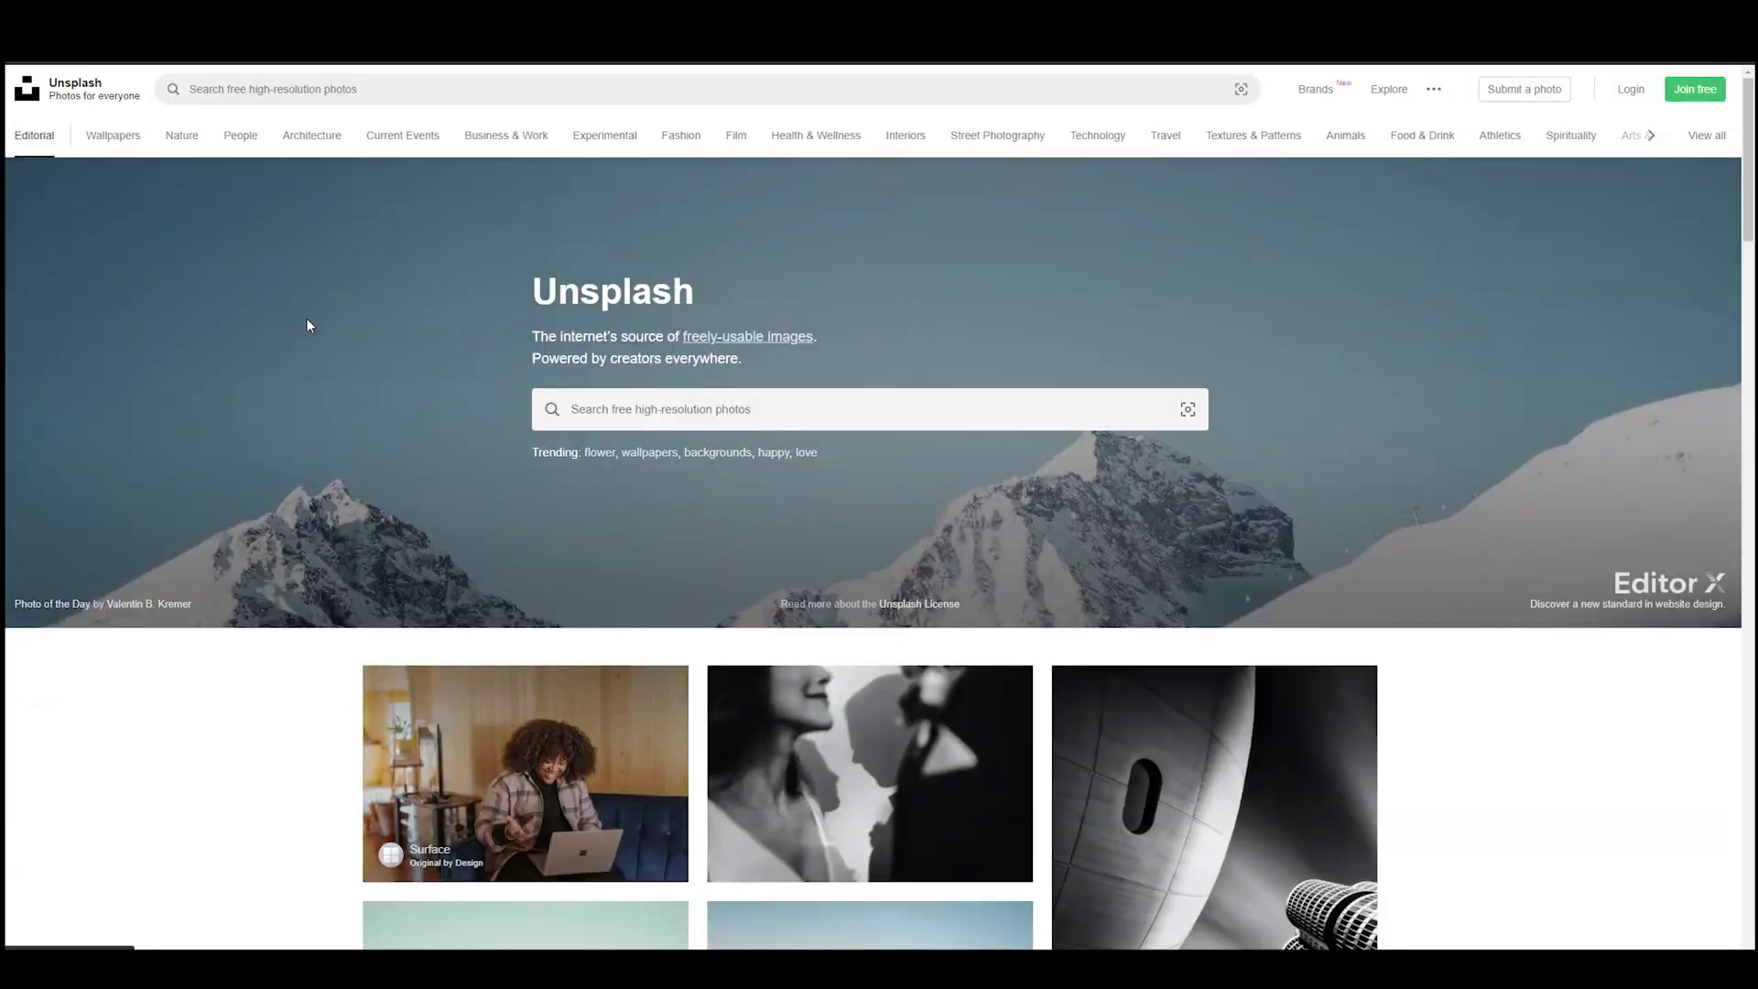
{"action": "scroll", "coordinate": [305, 317], "scroll_direction": "down", "scroll_amount": 5}
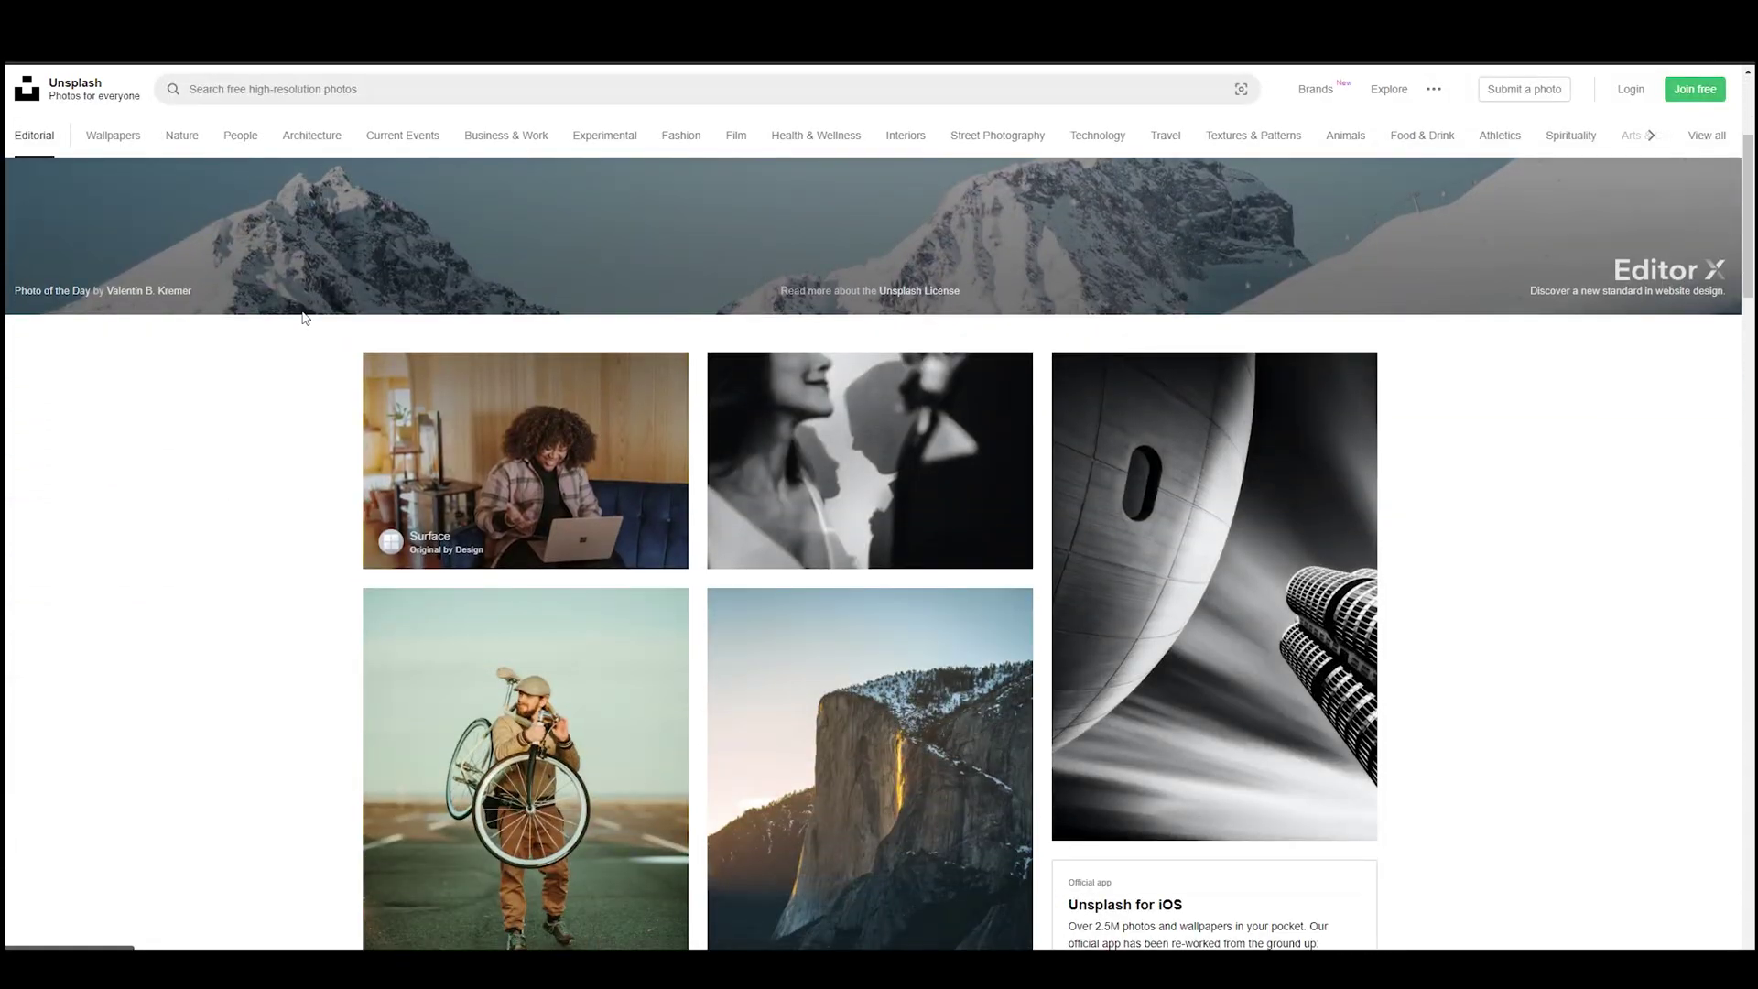
{"action": "scroll", "coordinate": [305, 317], "scroll_direction": "down", "scroll_amount": 13}
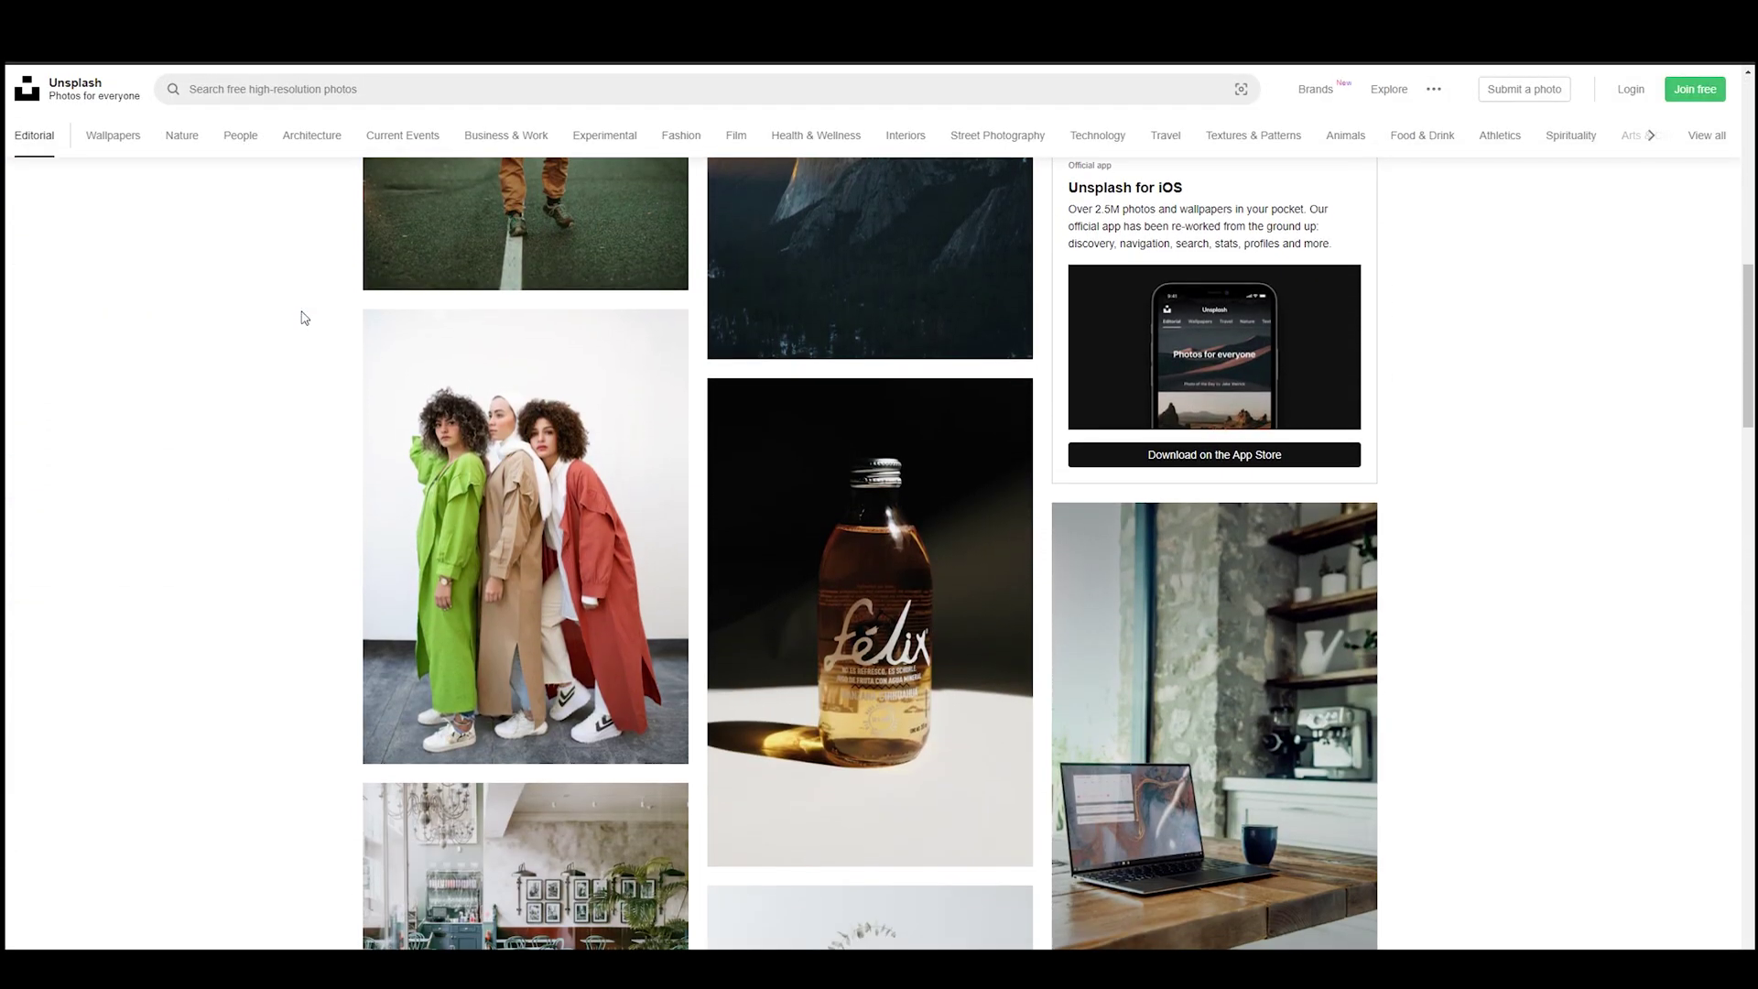
{"action": "scroll", "coordinate": [304, 316], "scroll_direction": "down", "scroll_amount": 4}
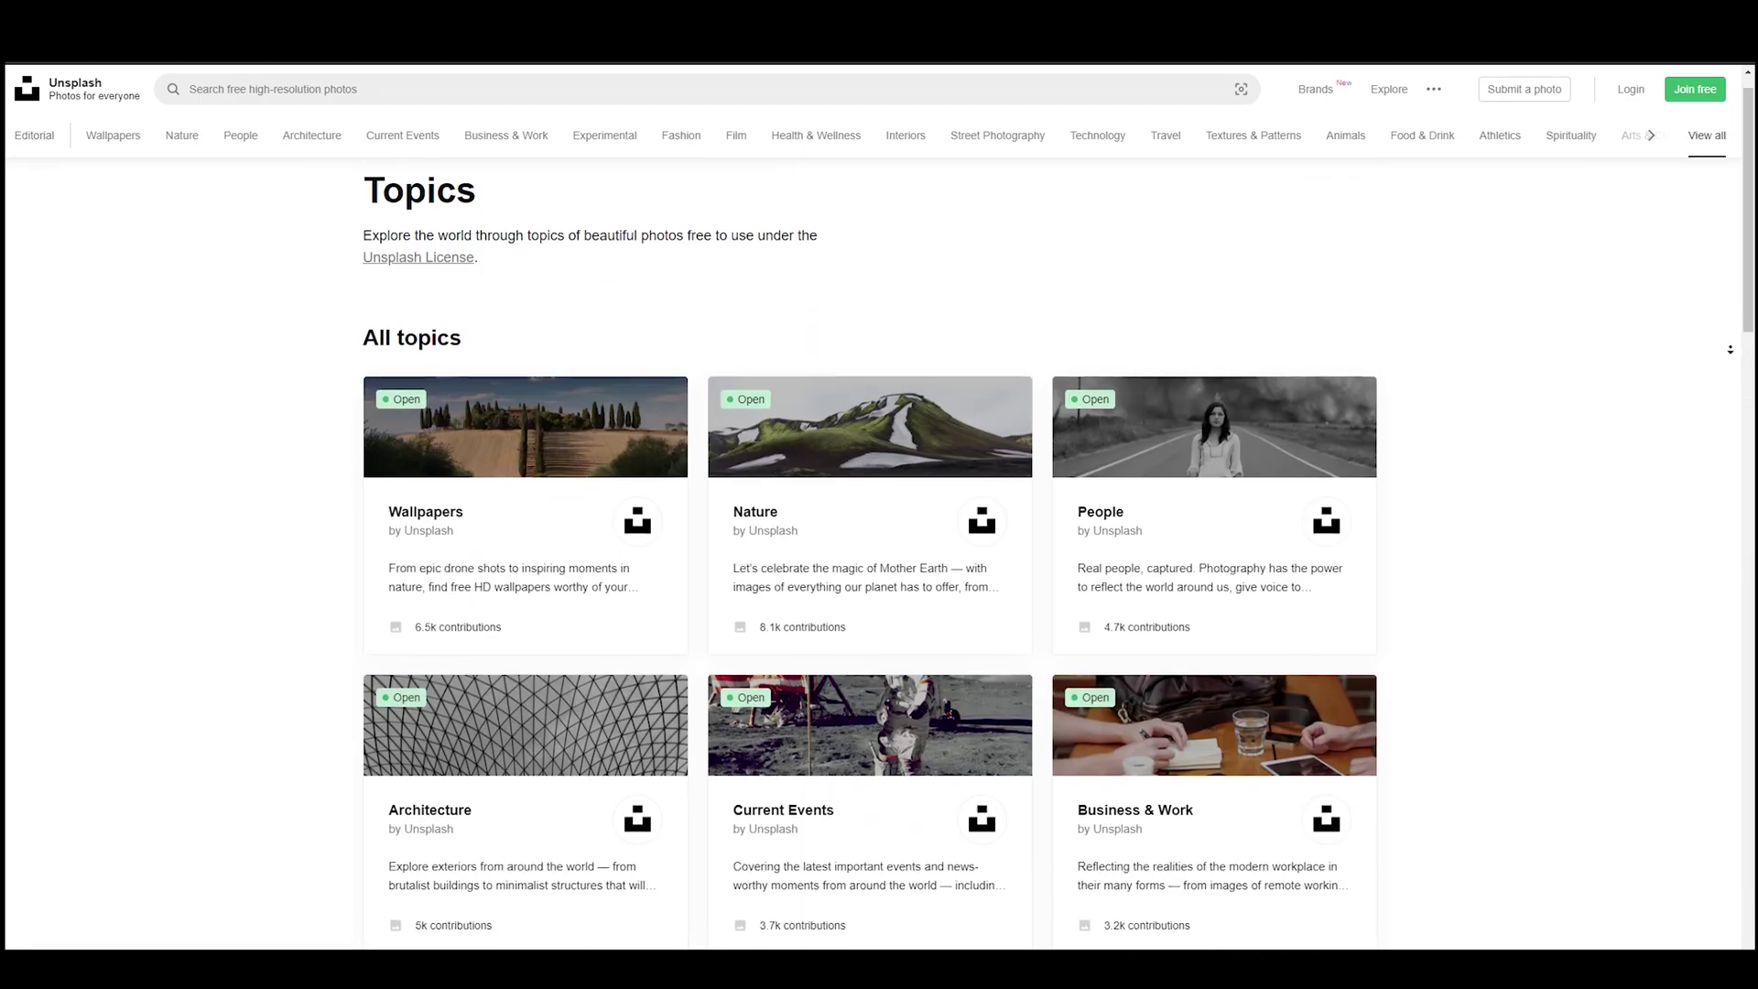
{"action": "scroll", "coordinate": [1732, 360], "scroll_direction": "down", "scroll_amount": 3}
{"action": "scroll", "coordinate": [1732, 360], "scroll_direction": "down", "scroll_amount": 6}
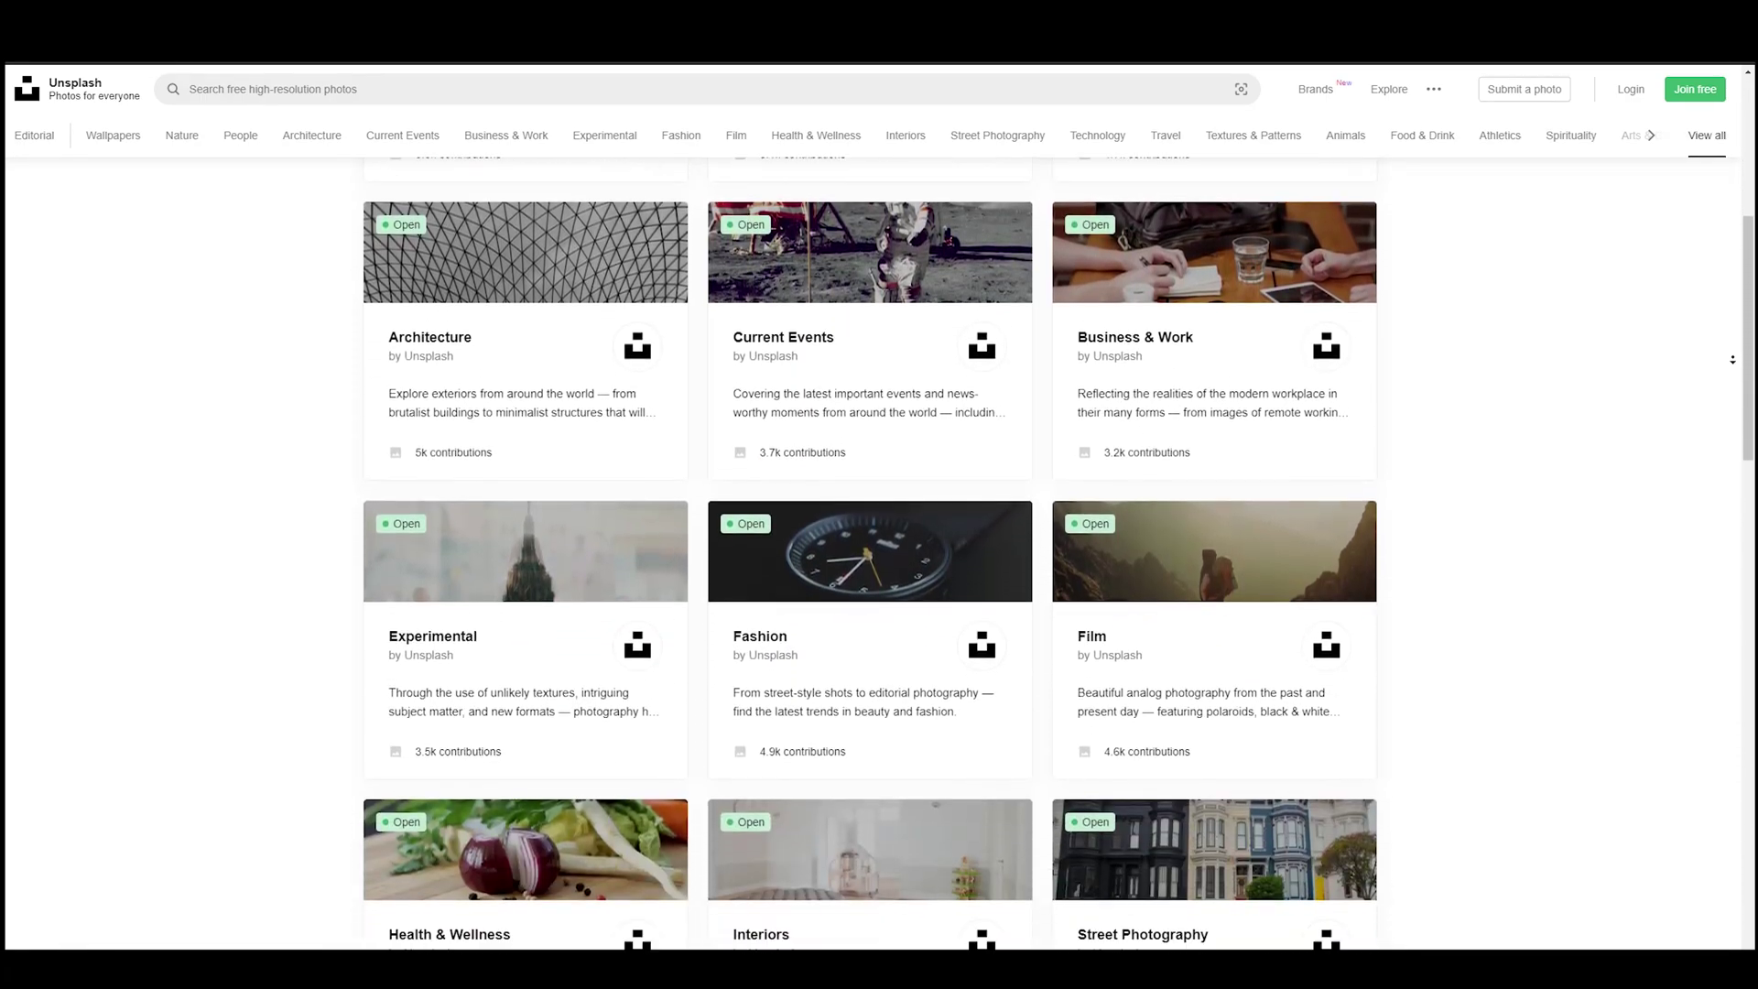
{"action": "scroll", "coordinate": [1732, 360], "scroll_direction": "down", "scroll_amount": 6}
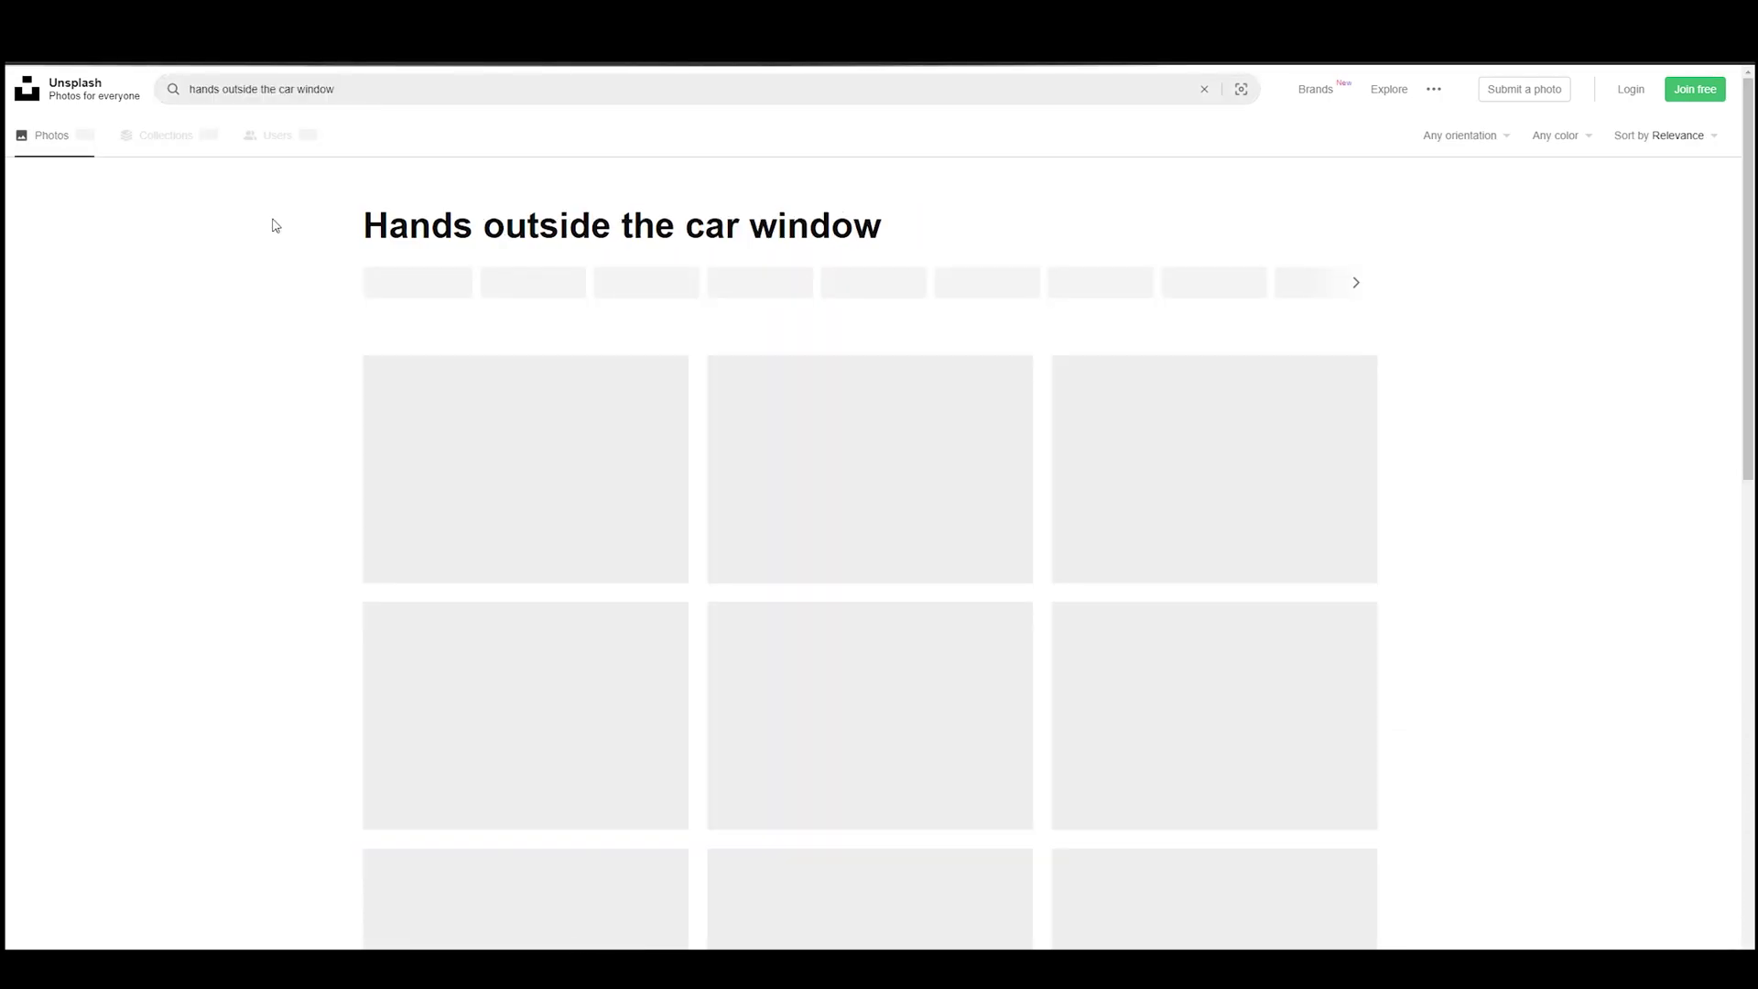
{"action": "scroll", "coordinate": [273, 224], "scroll_direction": "down", "scroll_amount": 3}
{"action": "scroll", "coordinate": [273, 224], "scroll_direction": "down", "scroll_amount": 15}
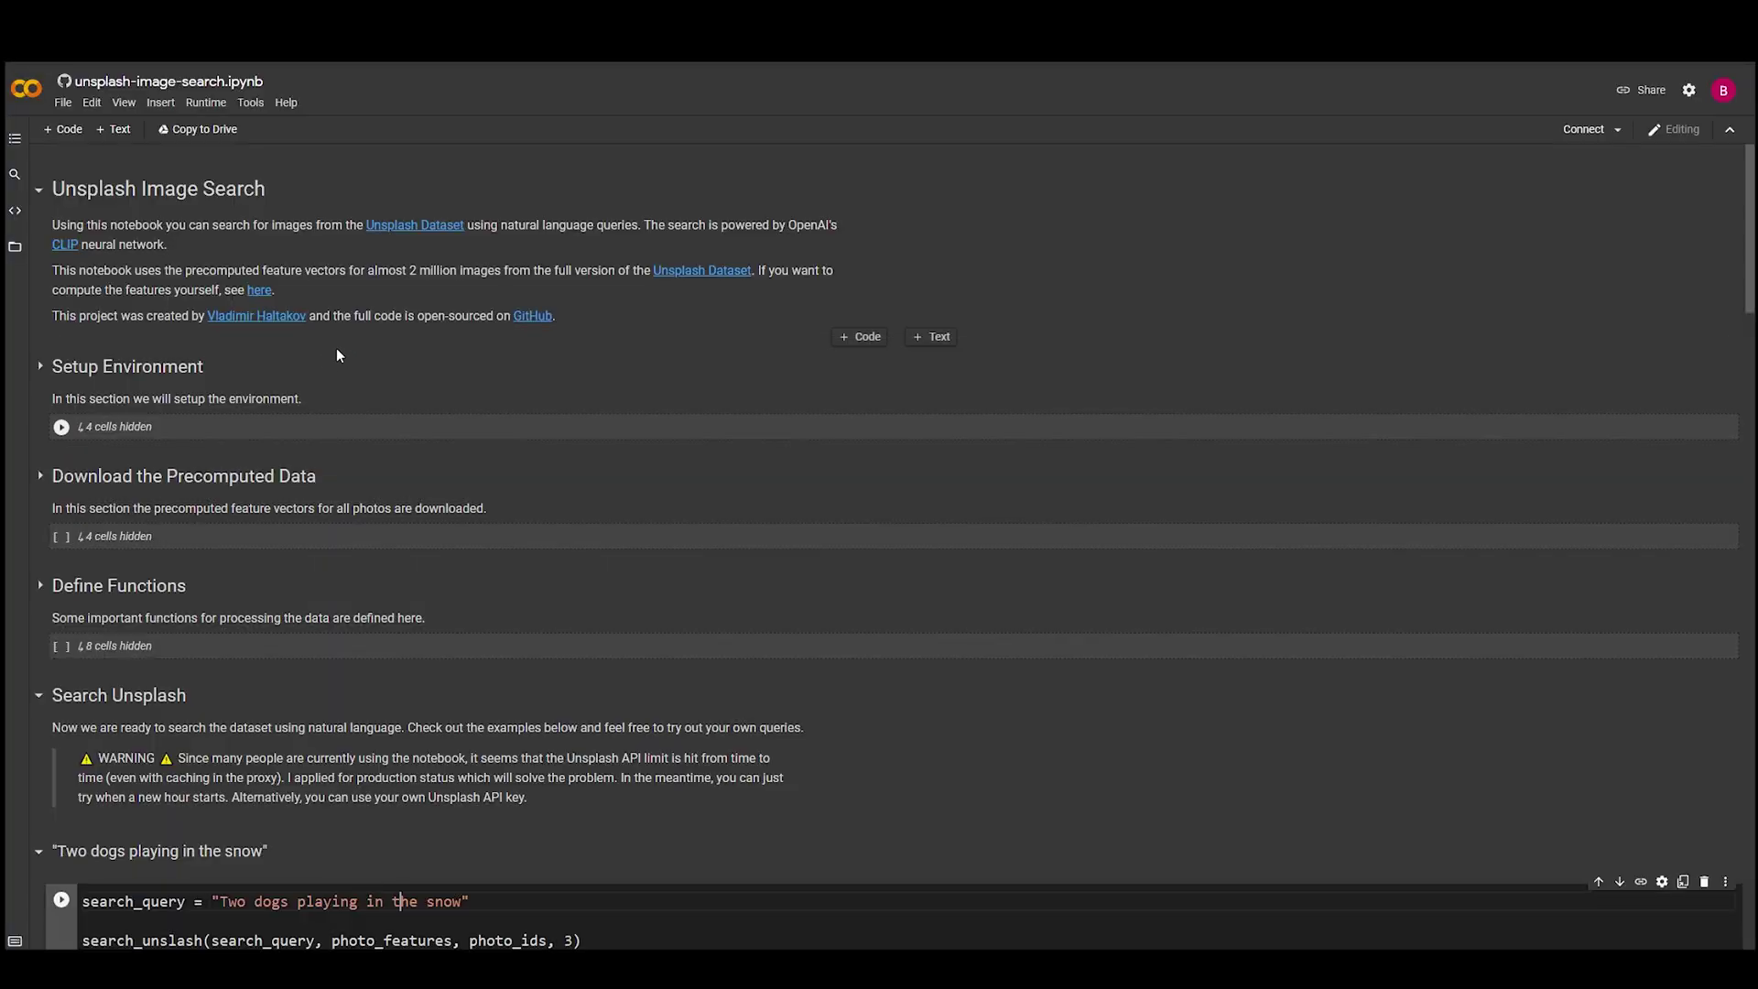
- Run the Setup Environment, precomputed data download and function definition sections, confirming Run Anyway
{"action": "scroll", "coordinate": [66, 348], "scroll_direction": "down", "scroll_amount": 1}
{"action": "left_click", "coordinate": [61, 348]}
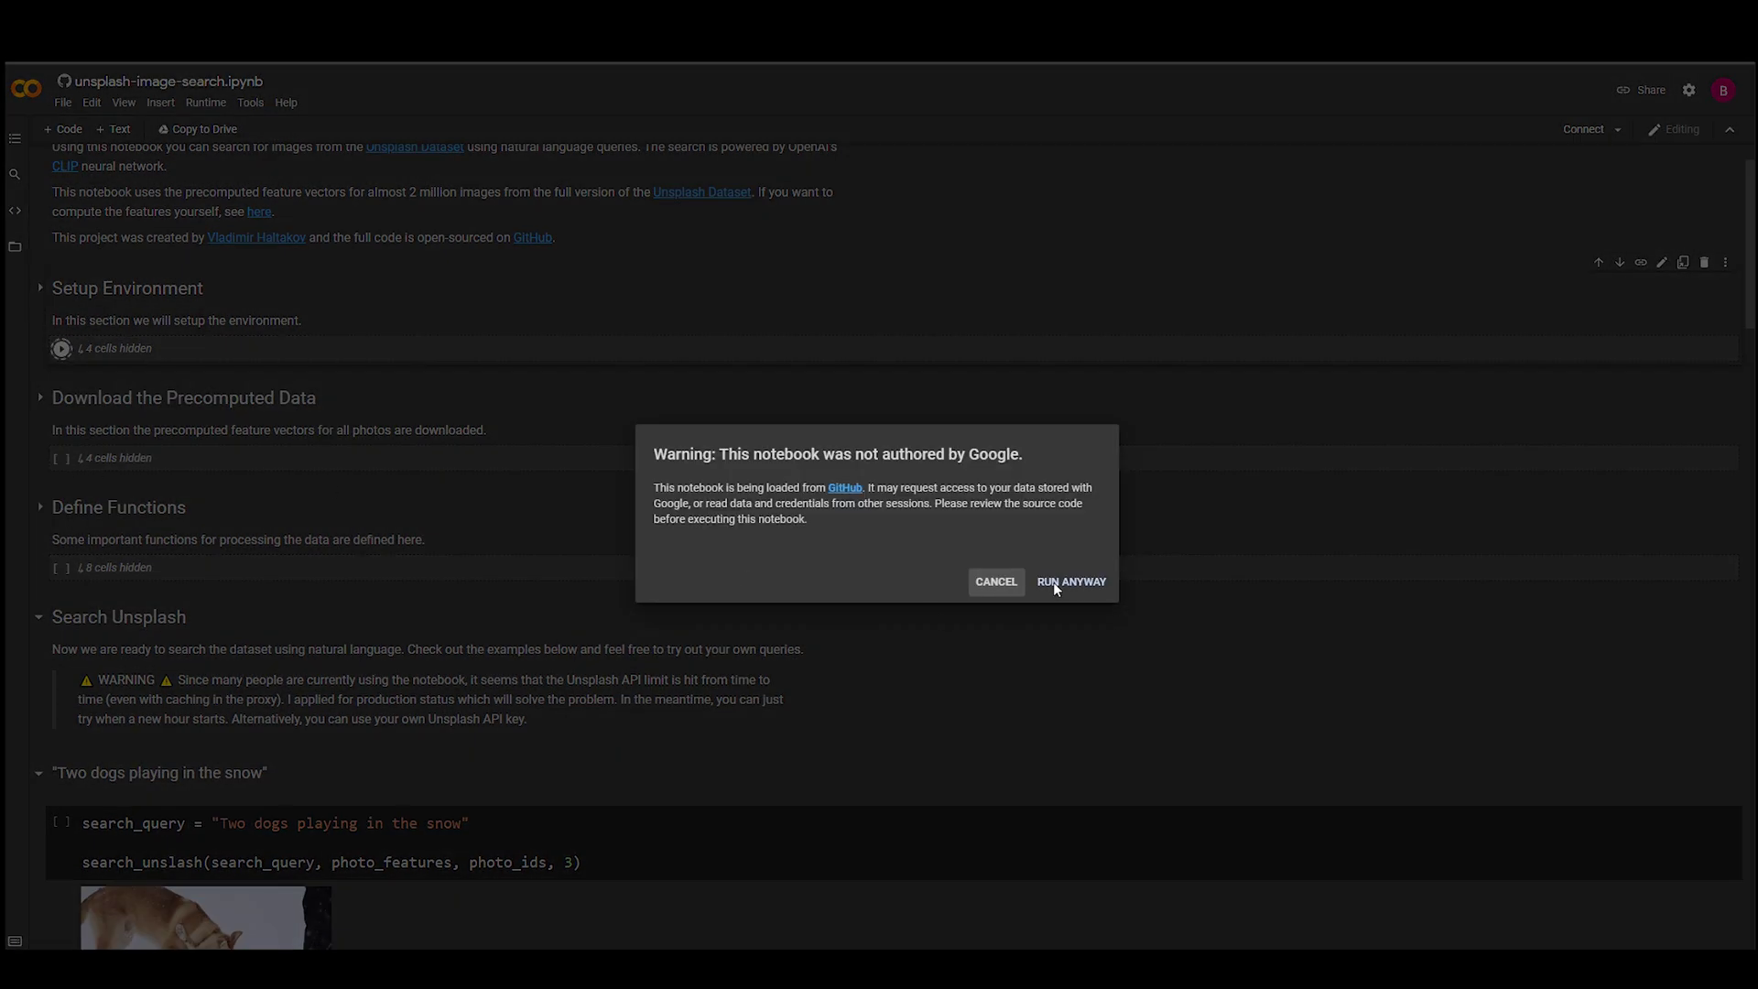
{"action": "left_click", "coordinate": [1053, 580]}
{"action": "left_click", "coordinate": [61, 458]}
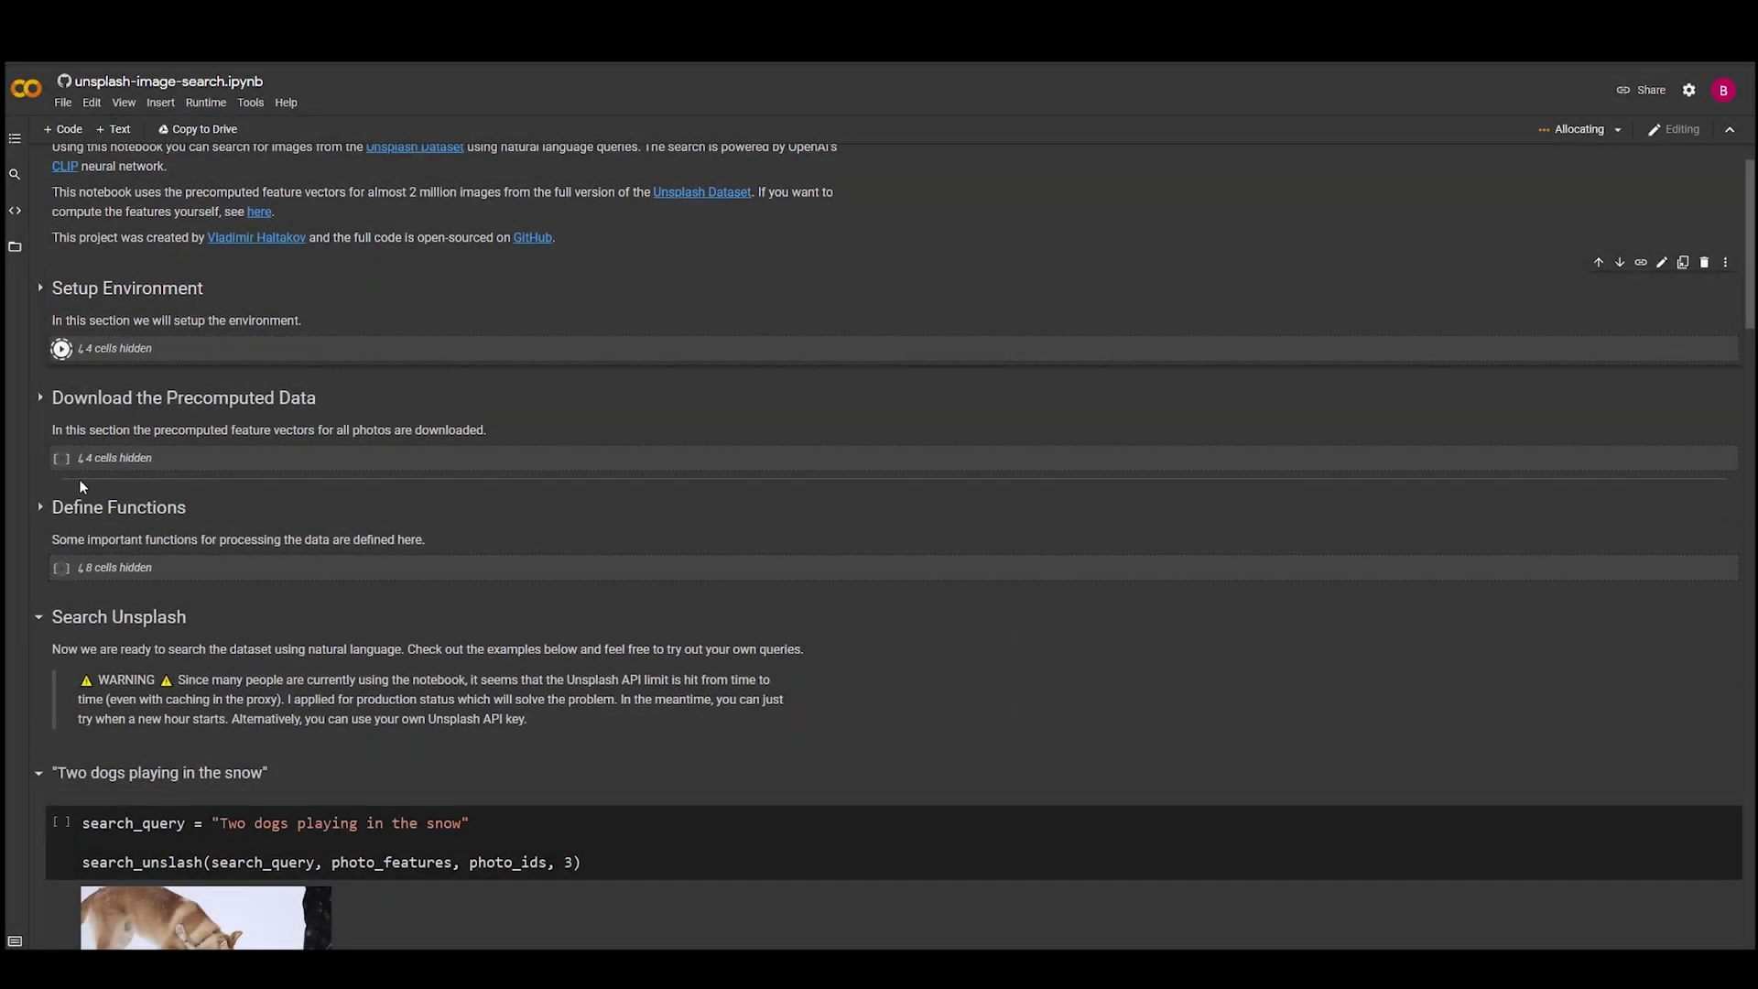
{"action": "left_click", "coordinate": [61, 568]}
- Replace the search query with 'standing on top of a car' and run the search
{"action": "left_click_drag", "start_coordinate": [462, 823], "coordinate": [238, 806]}
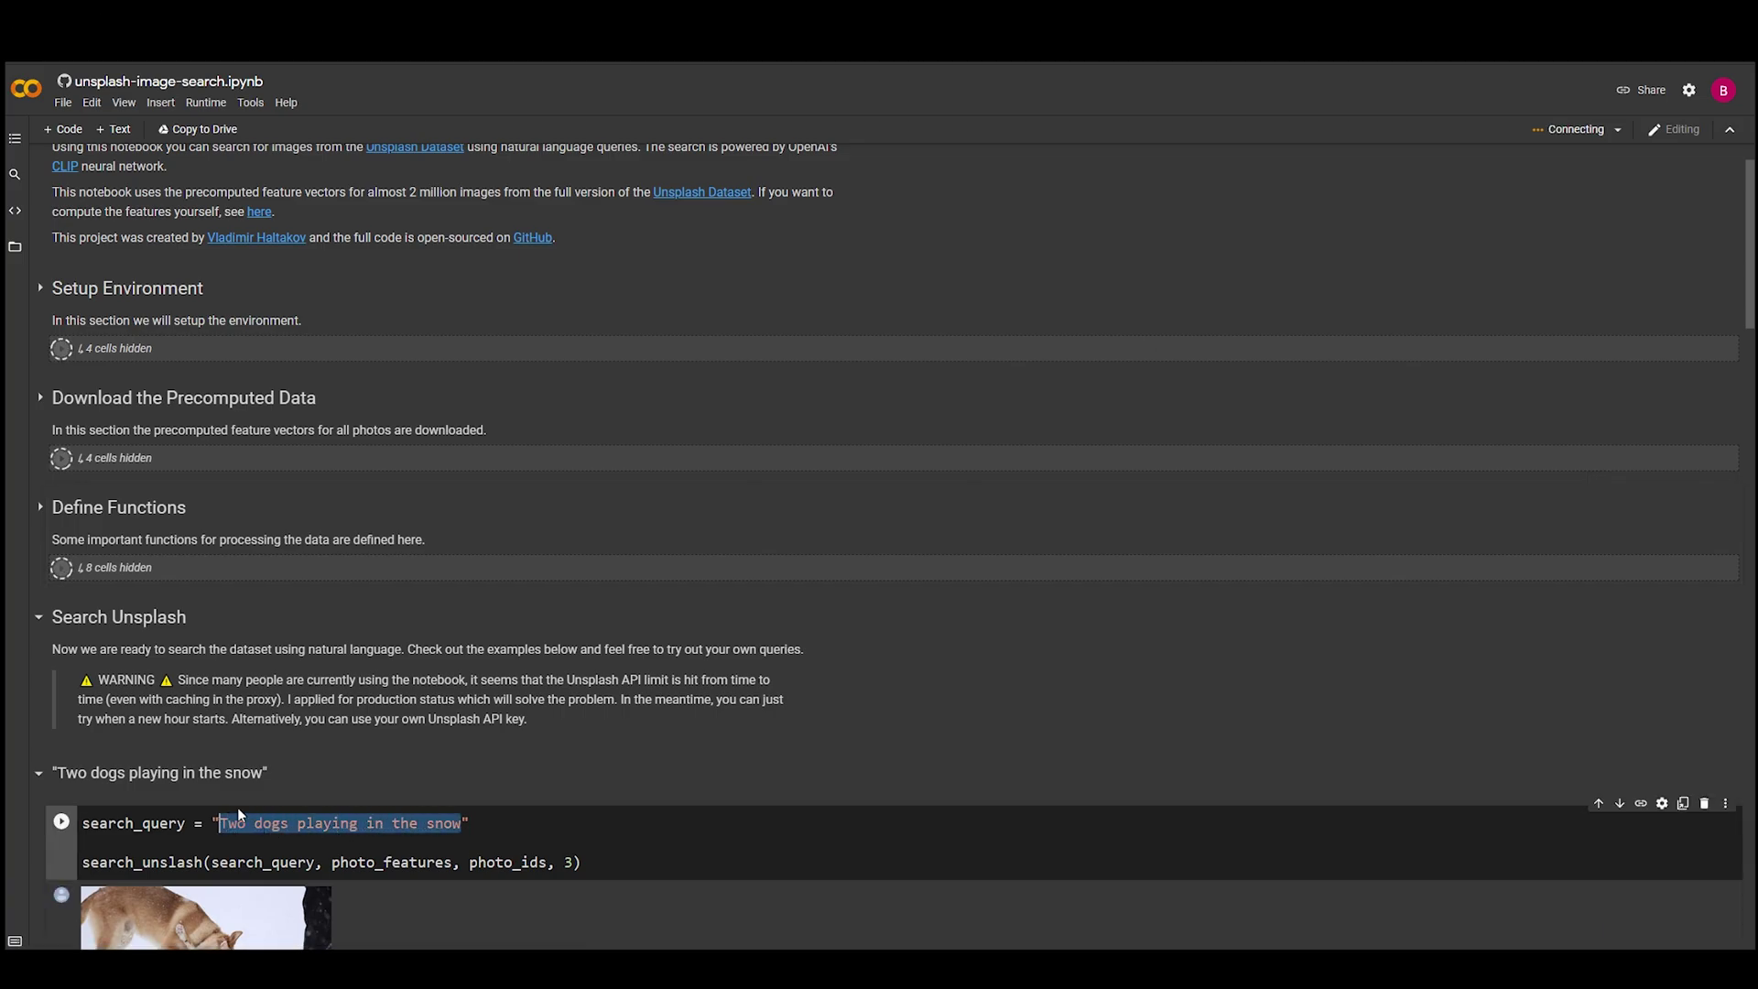
{"action": "type", "text": "person waving towards outside from the inside of a car"}
{"action": "scroll", "coordinate": [879, 550], "scroll_direction": "down", "scroll_amount": 3}
{"action": "key", "text": "shift+Return"}
{"action": "scroll", "coordinate": [194, 551], "scroll_direction": "down", "scroll_amount": 3}
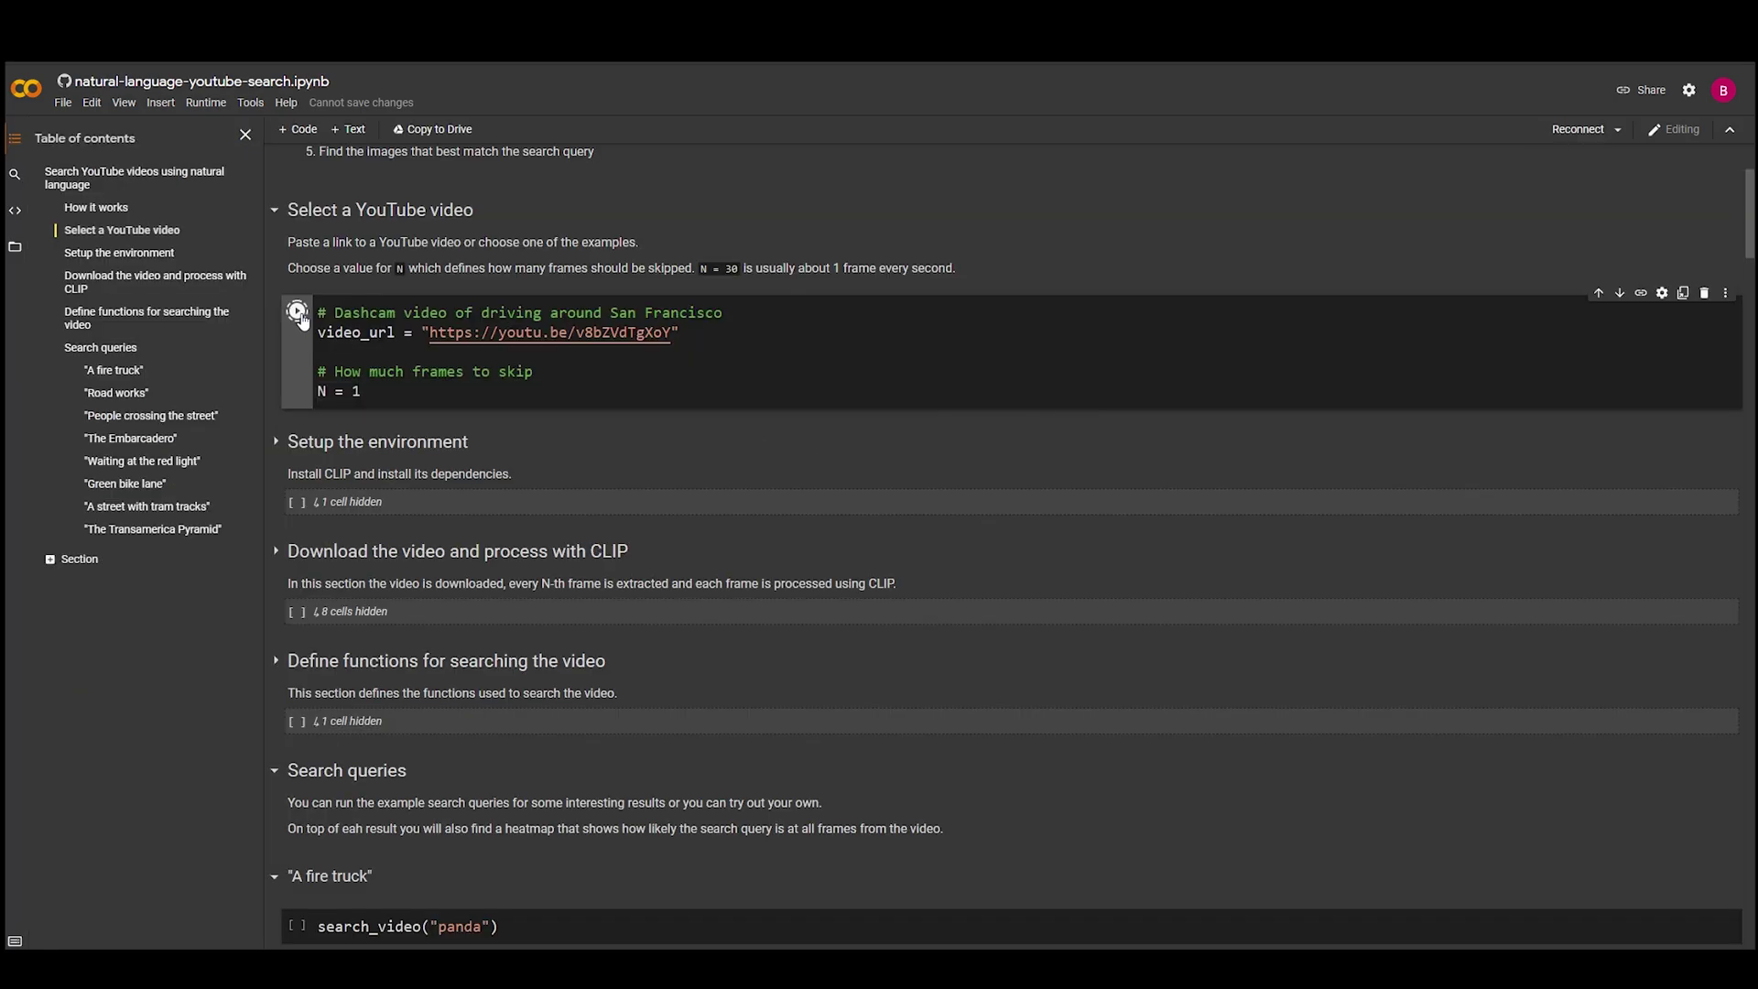
- Run the dashcam video, CLIP installation, video processing and search function sections
{"action": "left_click", "coordinate": [297, 311]}
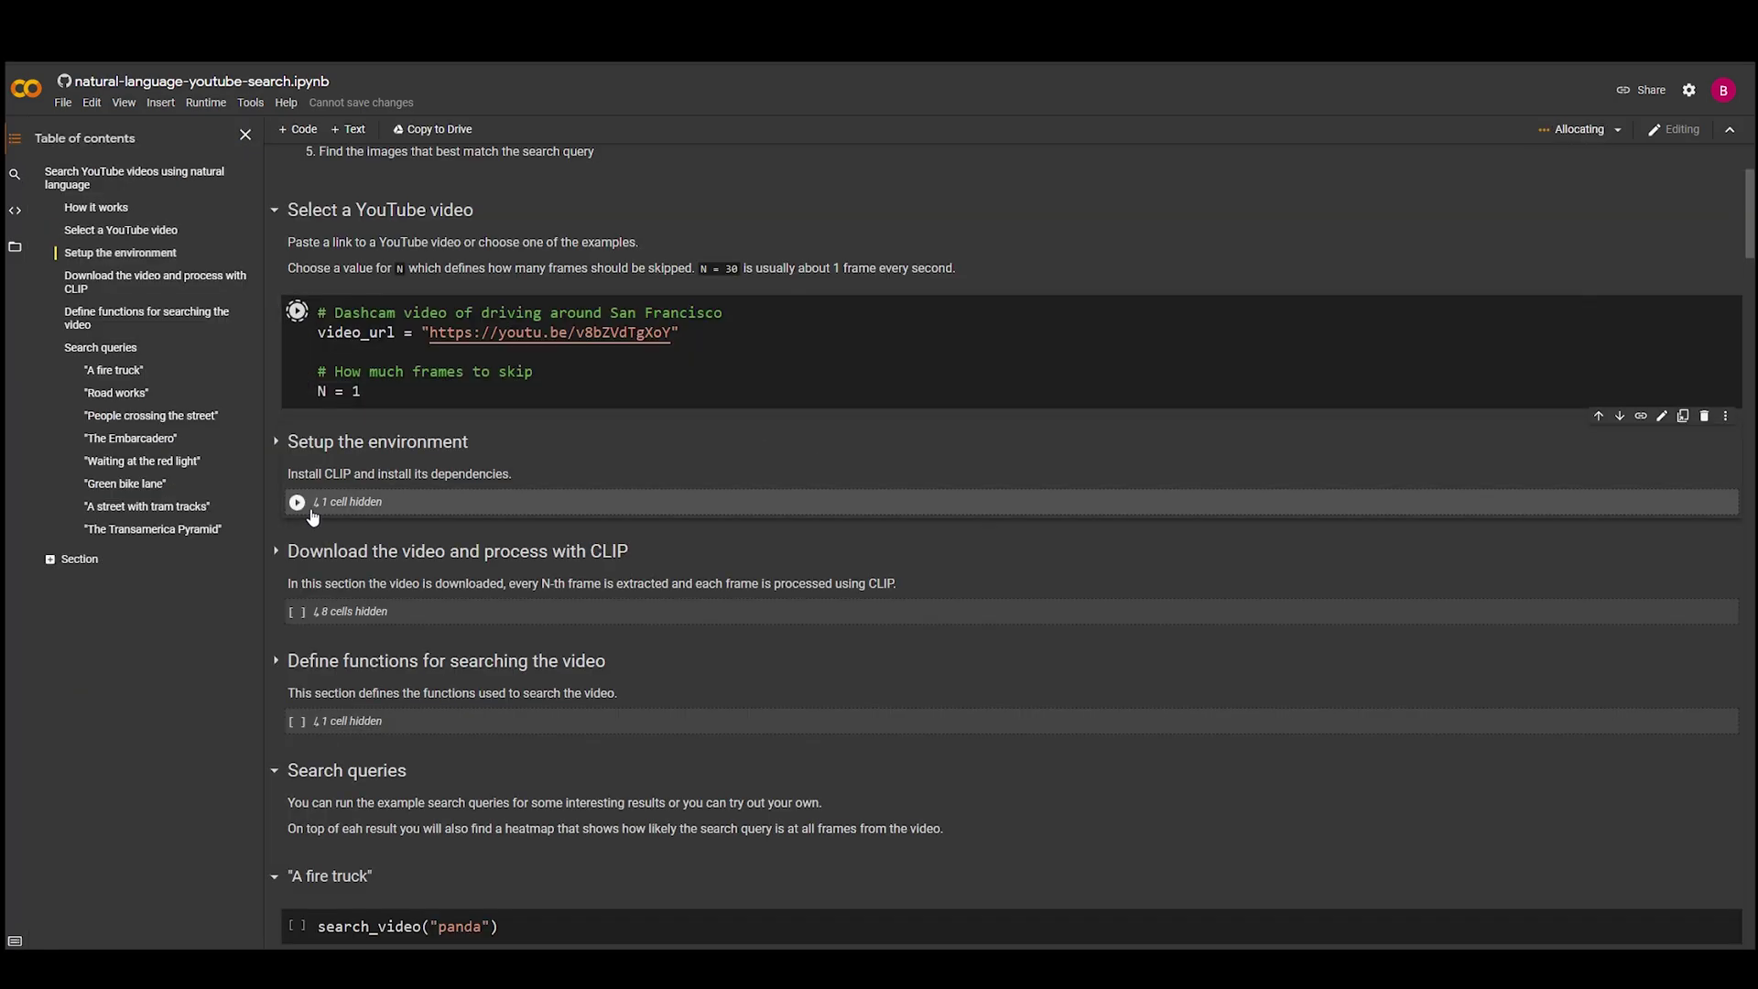
{"action": "left_click", "coordinate": [297, 502]}
{"action": "left_click", "coordinate": [297, 612]}
{"action": "left_click", "coordinate": [297, 721]}
- Run the search_video("panda") cell and scroll through the matching frames and heatmap
{"action": "scroll", "coordinate": [302, 733], "scroll_direction": "down", "scroll_amount": 2}
{"action": "left_click", "coordinate": [296, 769]}
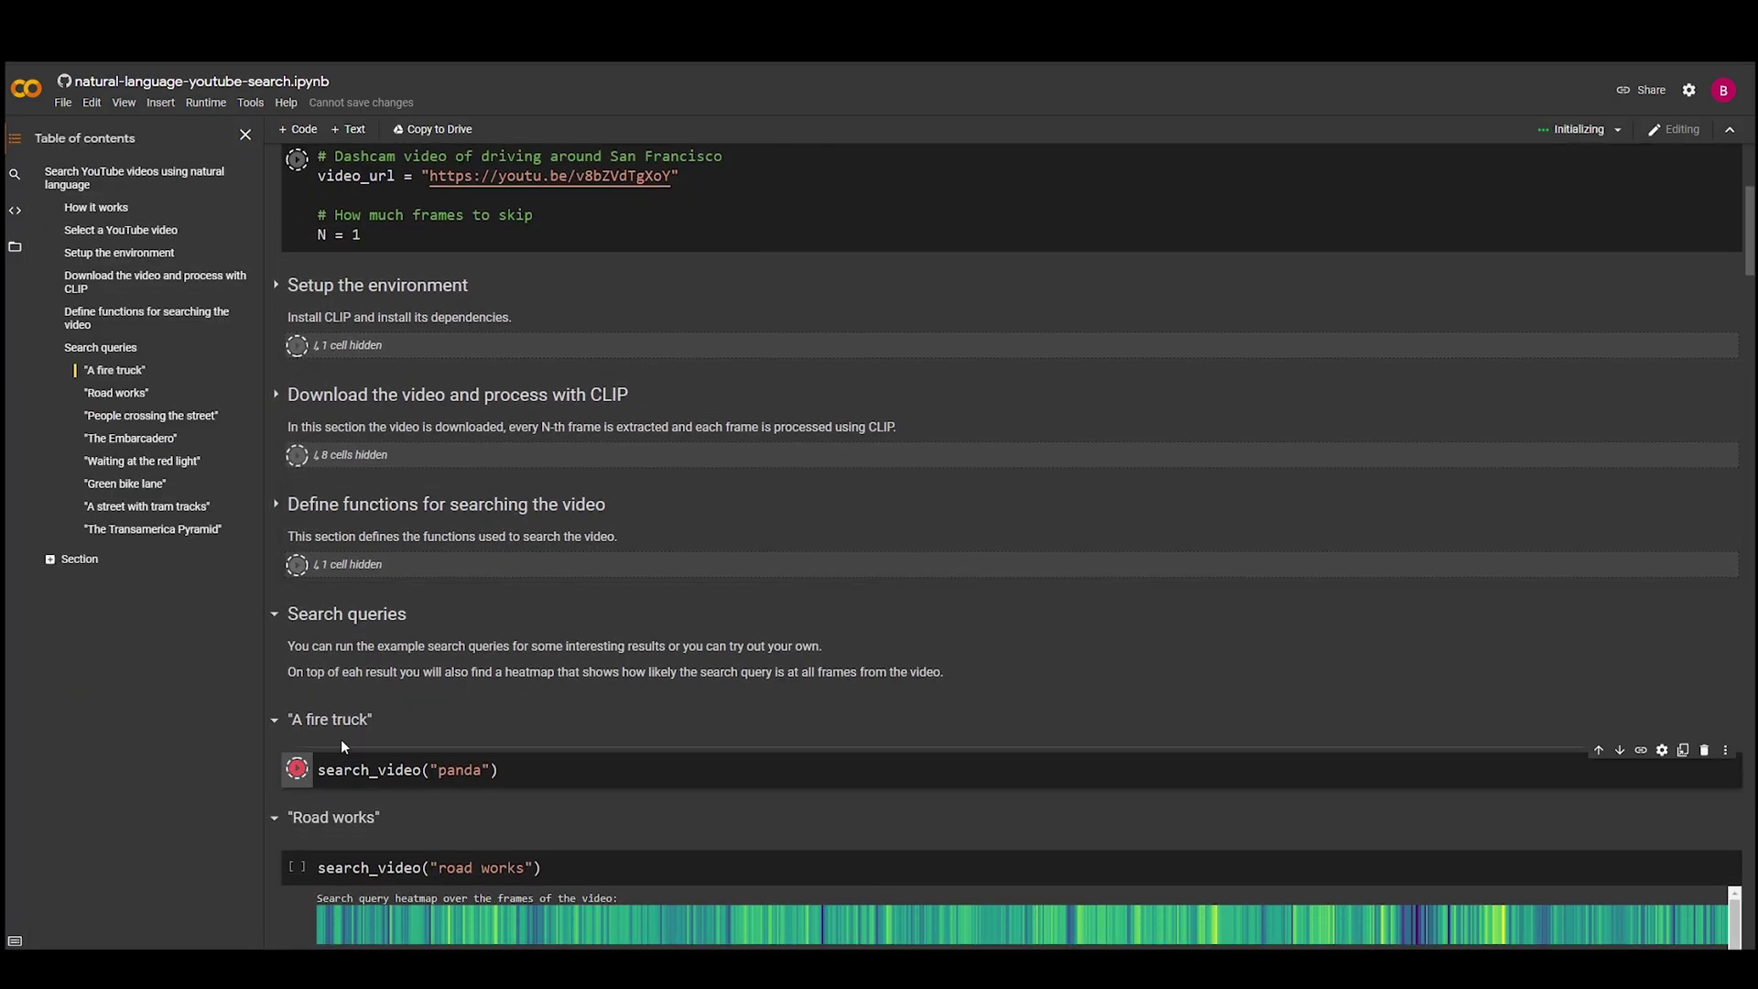
{"action": "scroll", "coordinate": [340, 746], "scroll_direction": "down", "scroll_amount": 3}
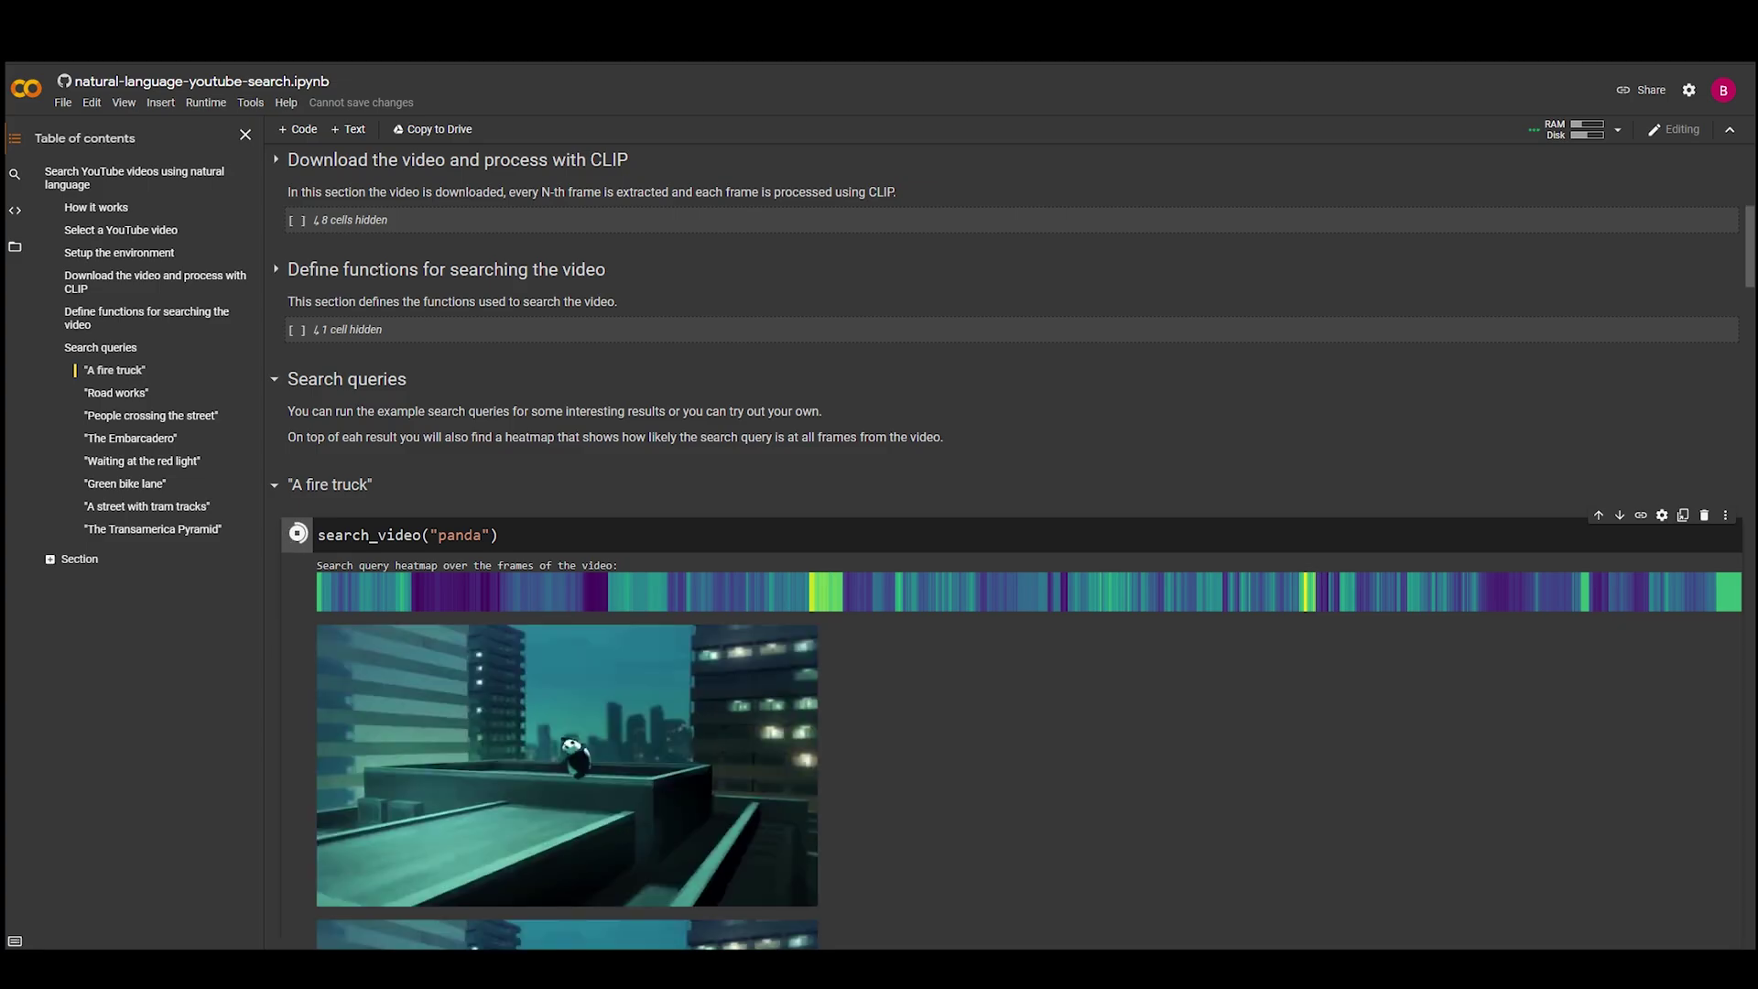
{"action": "scroll", "coordinate": [429, 412], "scroll_direction": "down", "scroll_amount": 5}
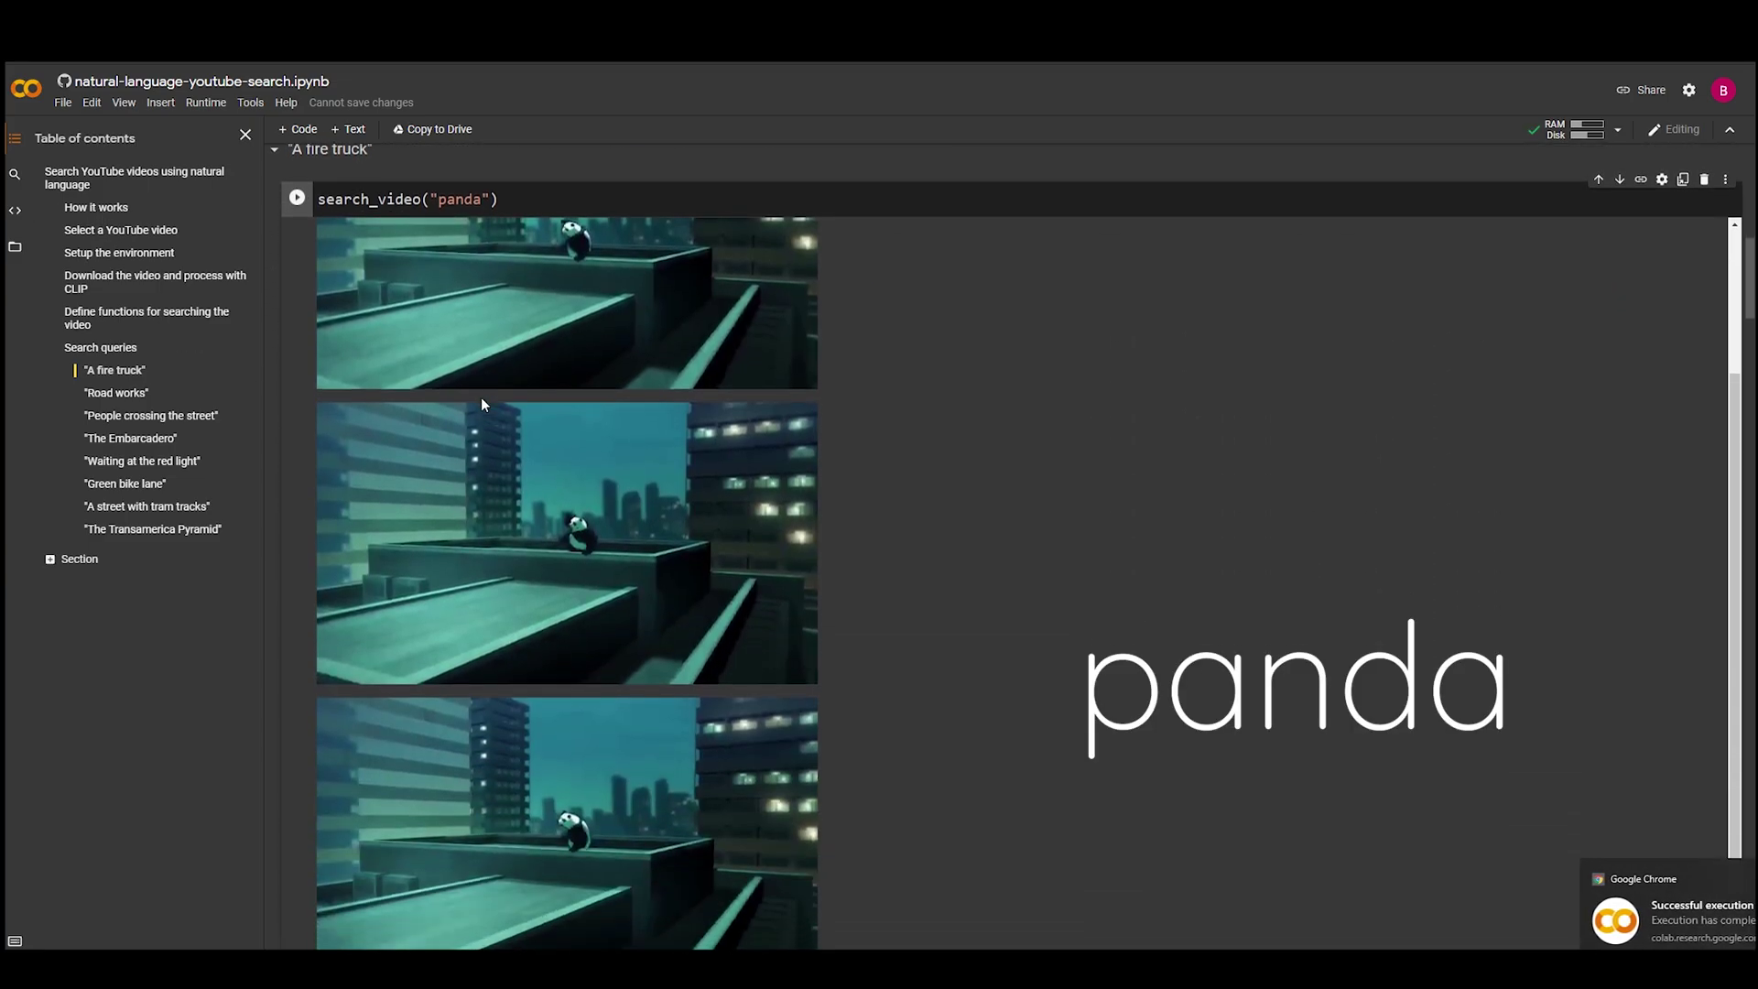
{"action": "scroll", "coordinate": [330, 406], "scroll_direction": "down", "scroll_amount": 2}
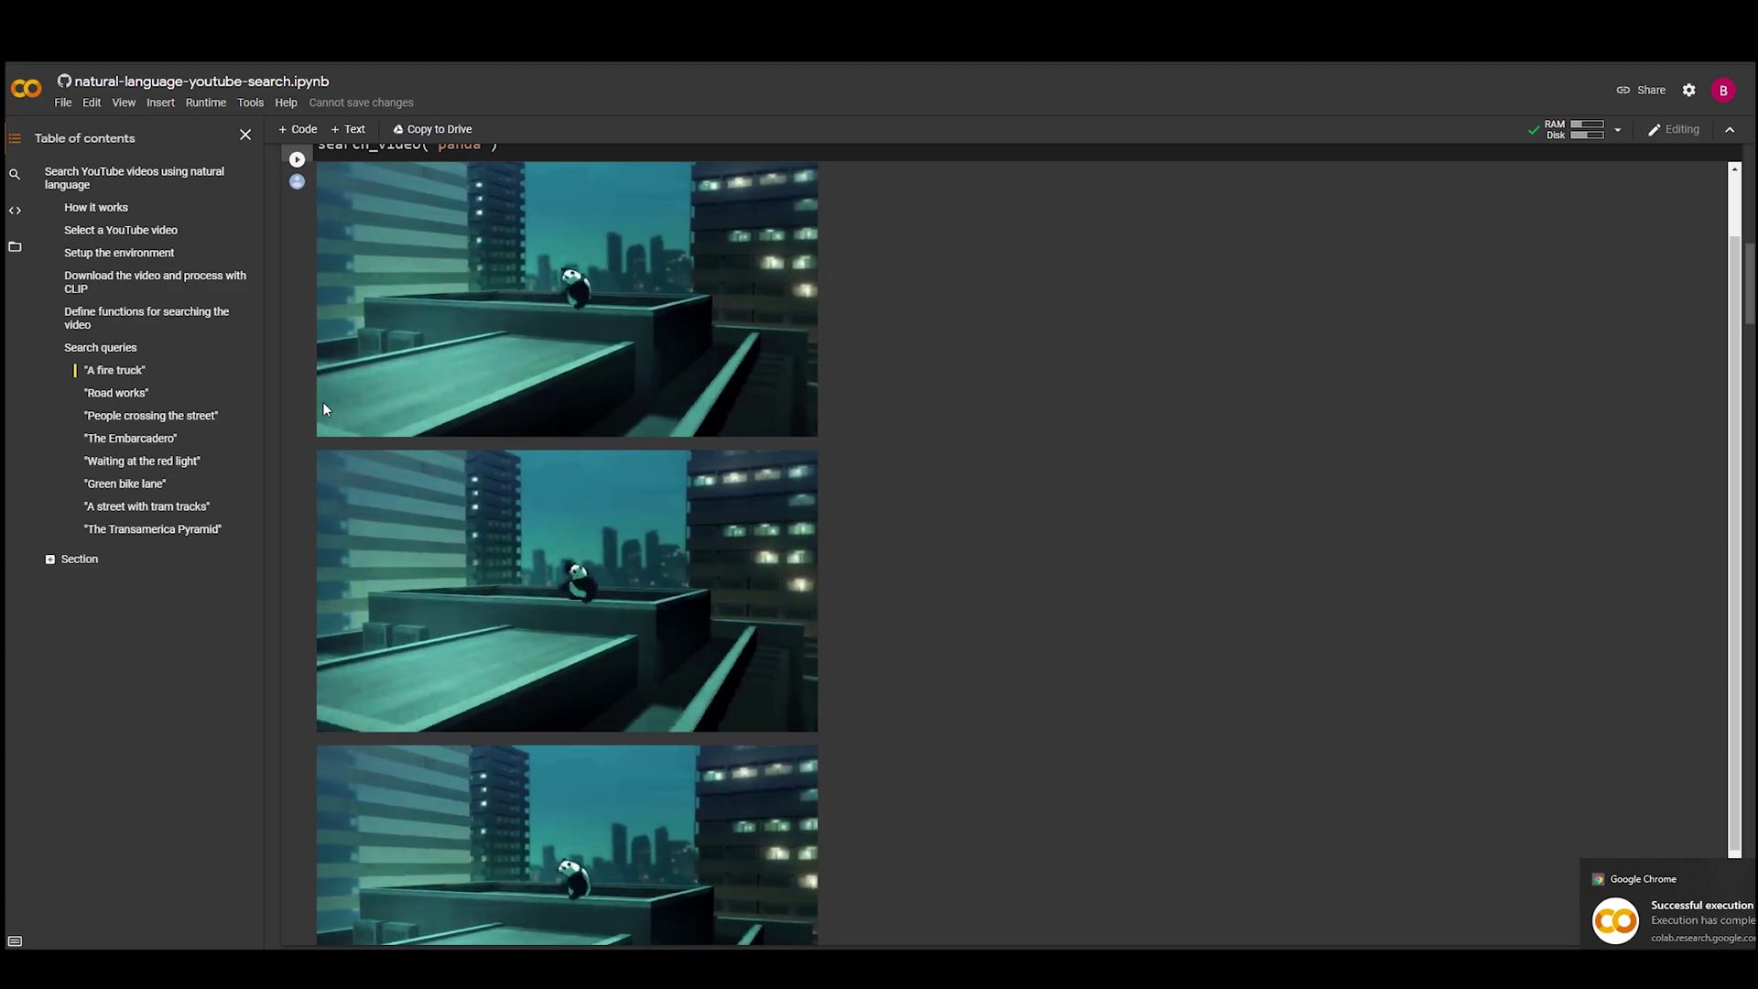
{"action": "scroll", "coordinate": [321, 401], "scroll_direction": "up", "scroll_amount": 5}
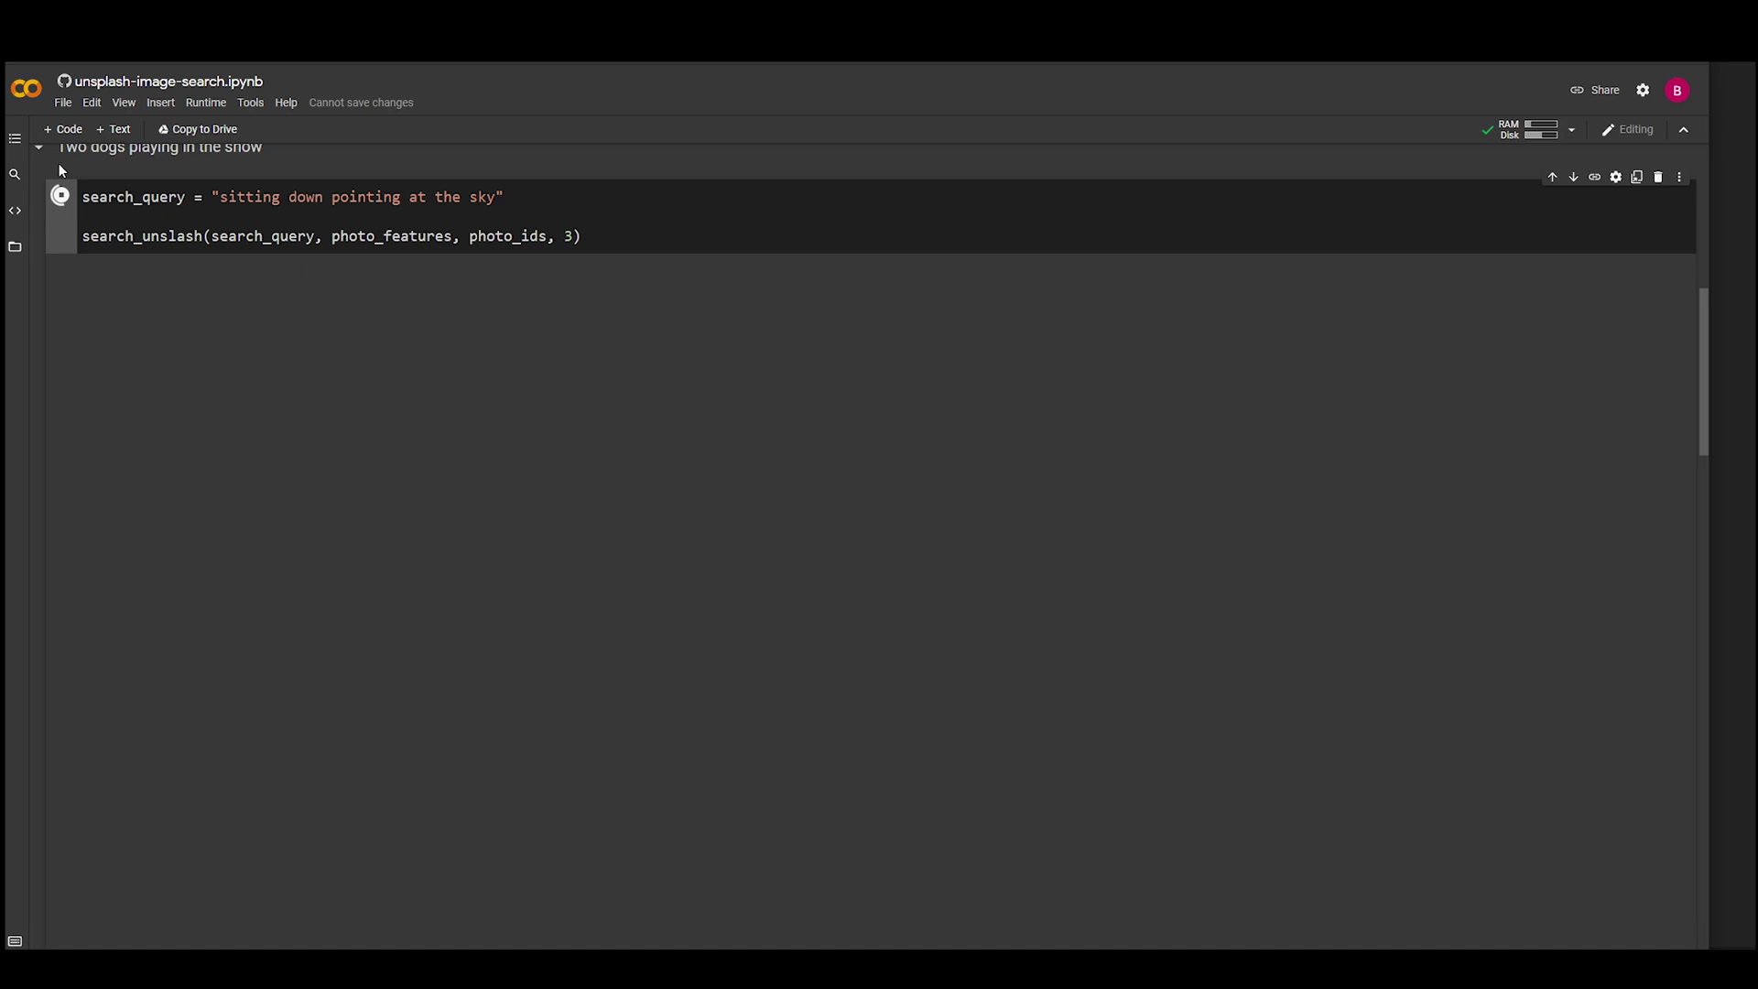
- Insert 'hand' into the pointing-at-the-sky query and rerun the Unsplash search
{"action": "left_click", "coordinate": [335, 199]}
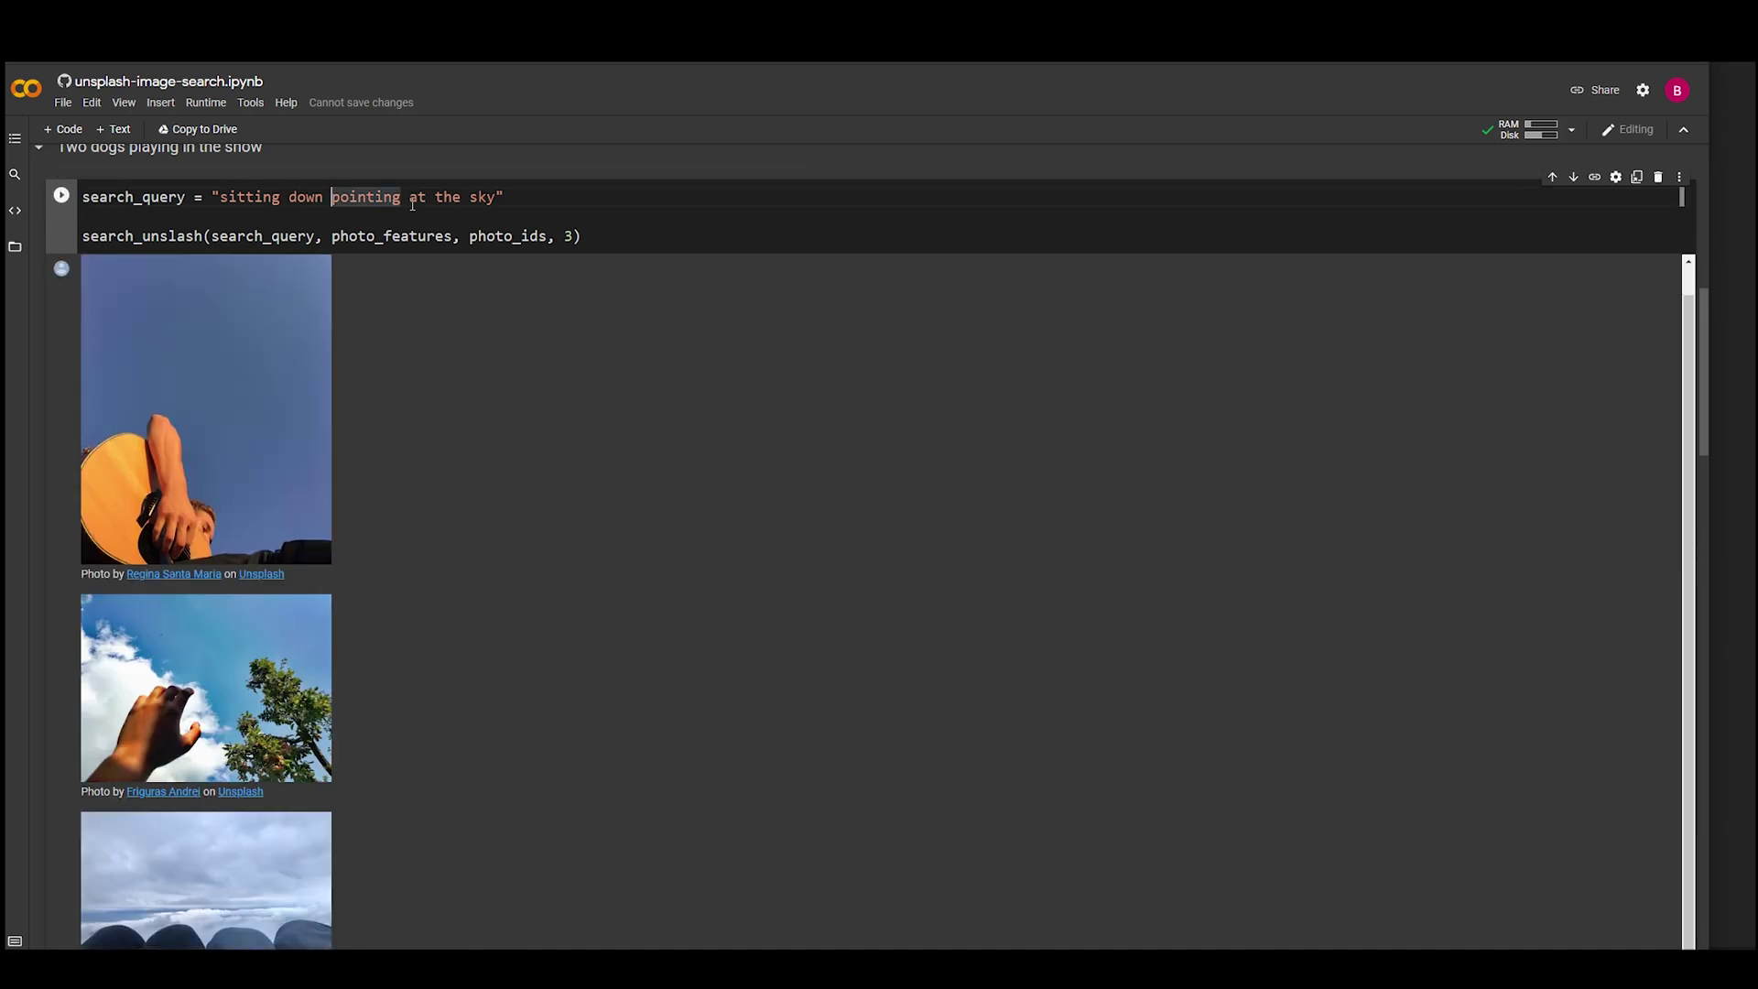
{"action": "type", "text": "hand"}
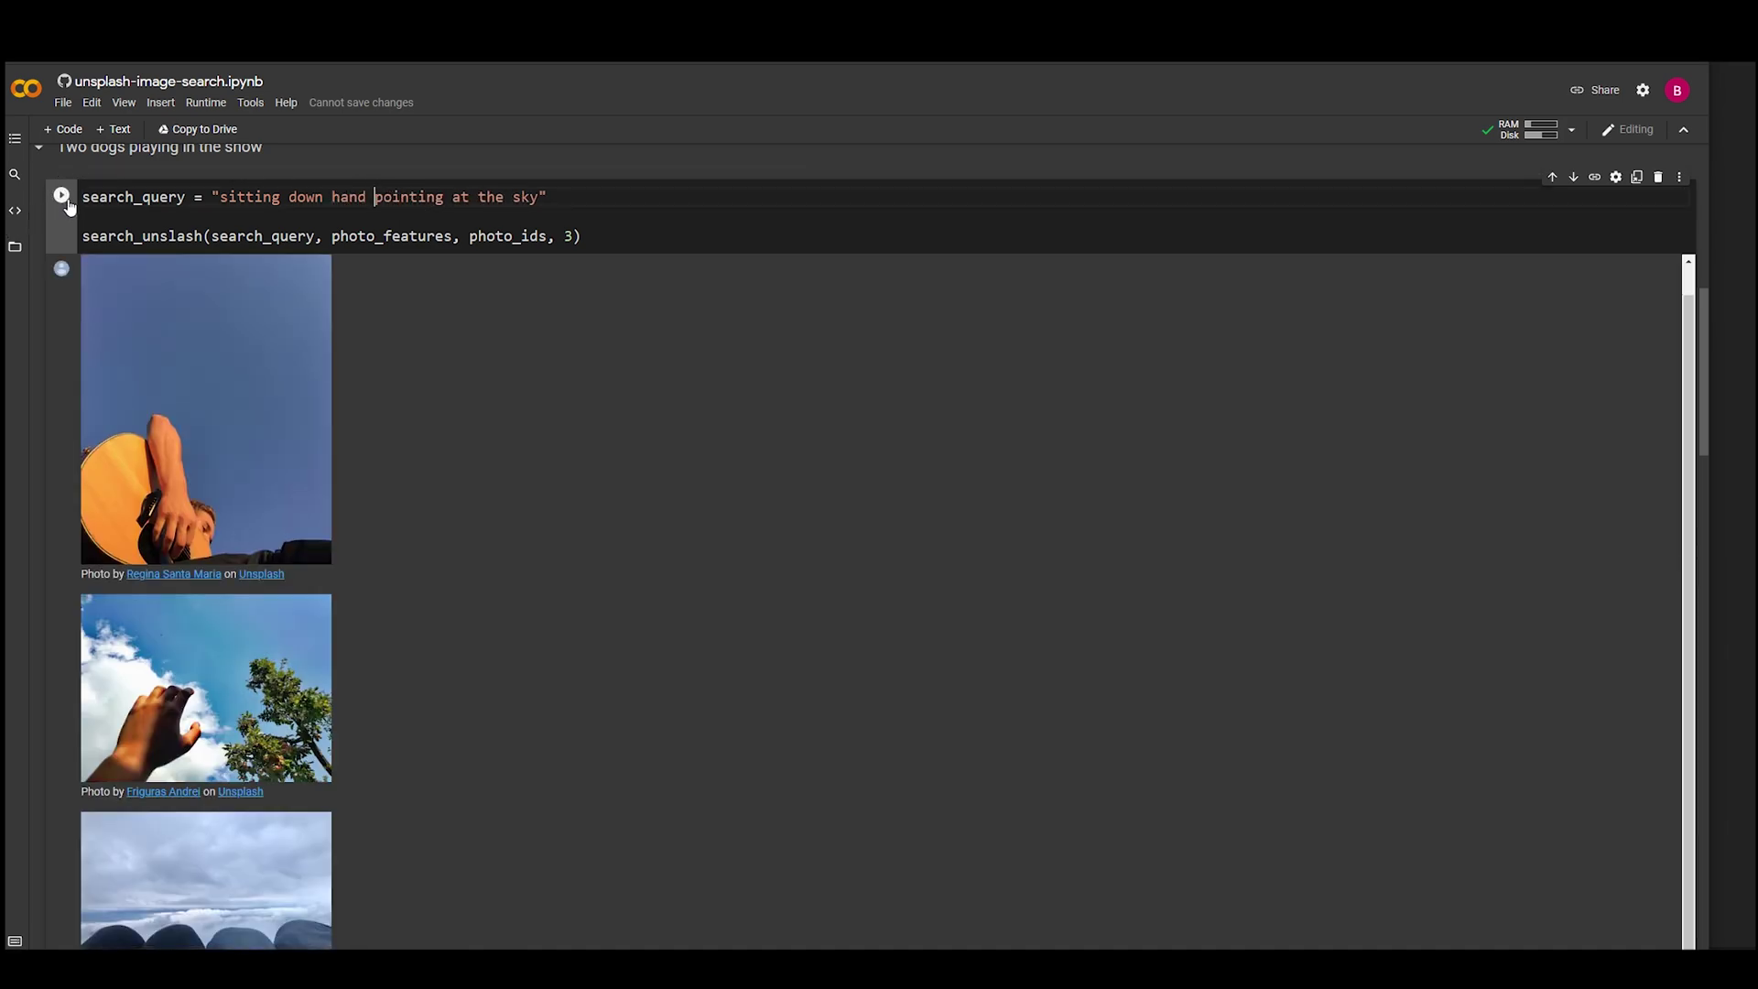
{"action": "left_click", "coordinate": [61, 195]}
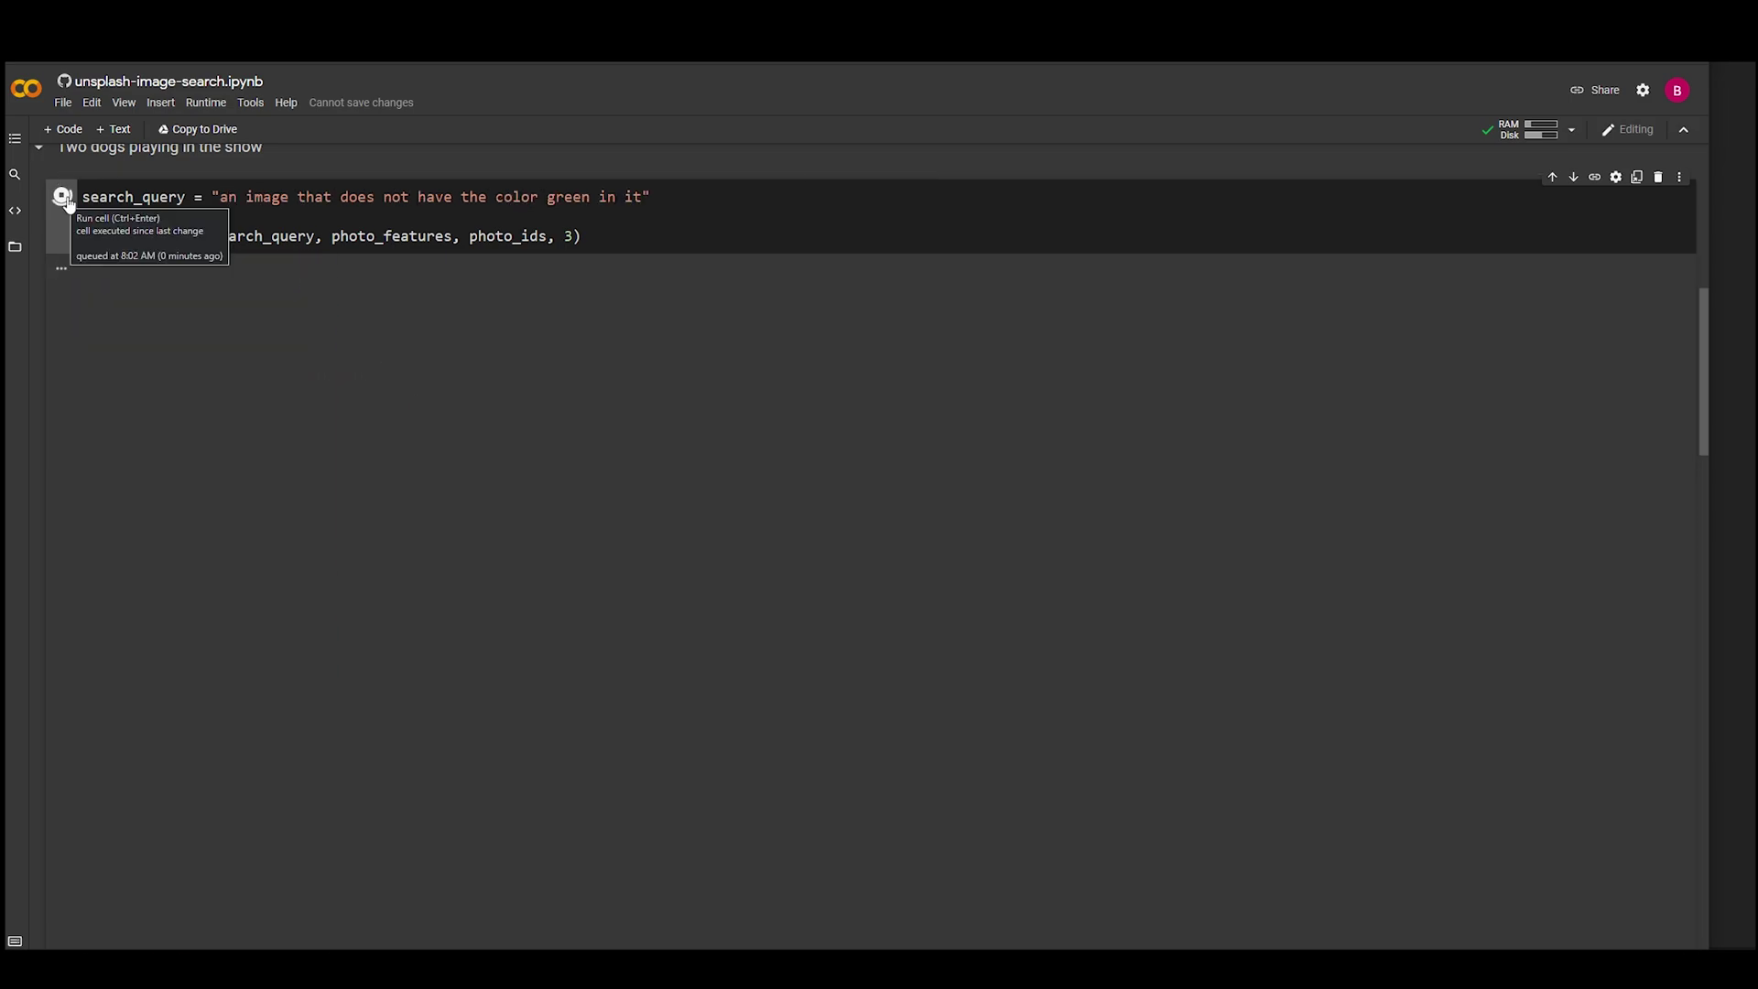
{"action": "left_click", "coordinate": [62, 195]}
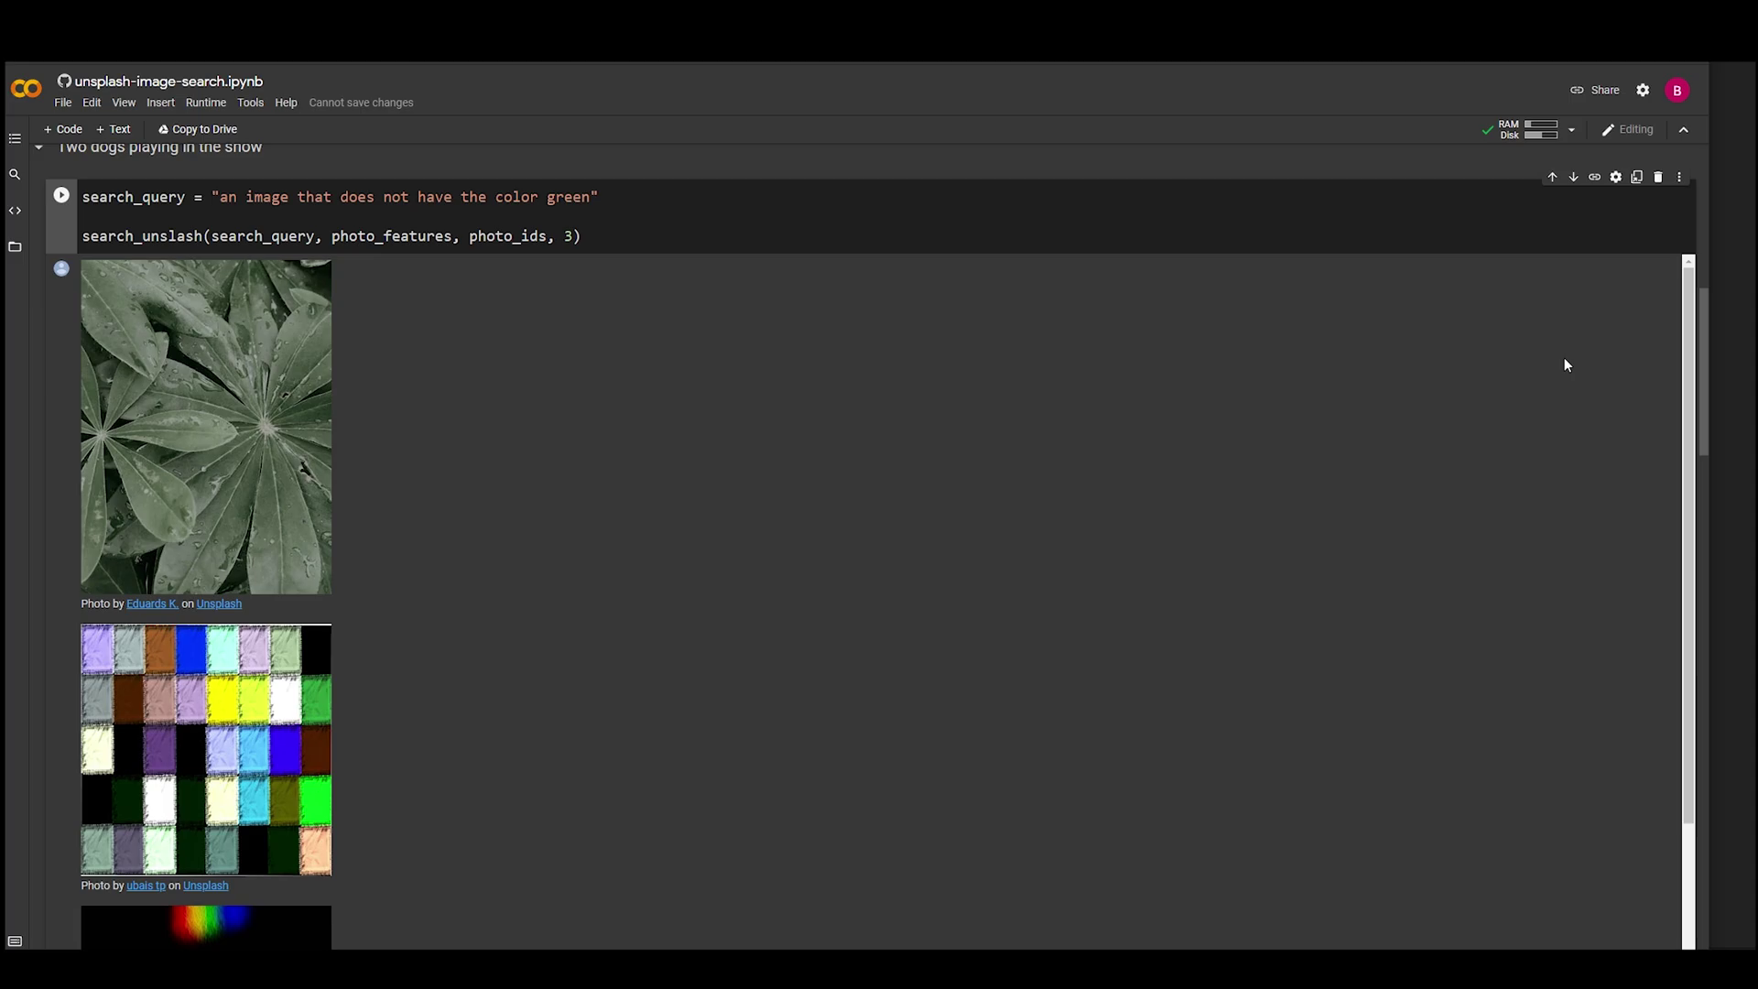
- Search Unsplash for 'The feeling when you lost your competitive game'
{"action": "left_click_drag", "start_coordinate": [591, 231], "coordinate": [367, 233]}
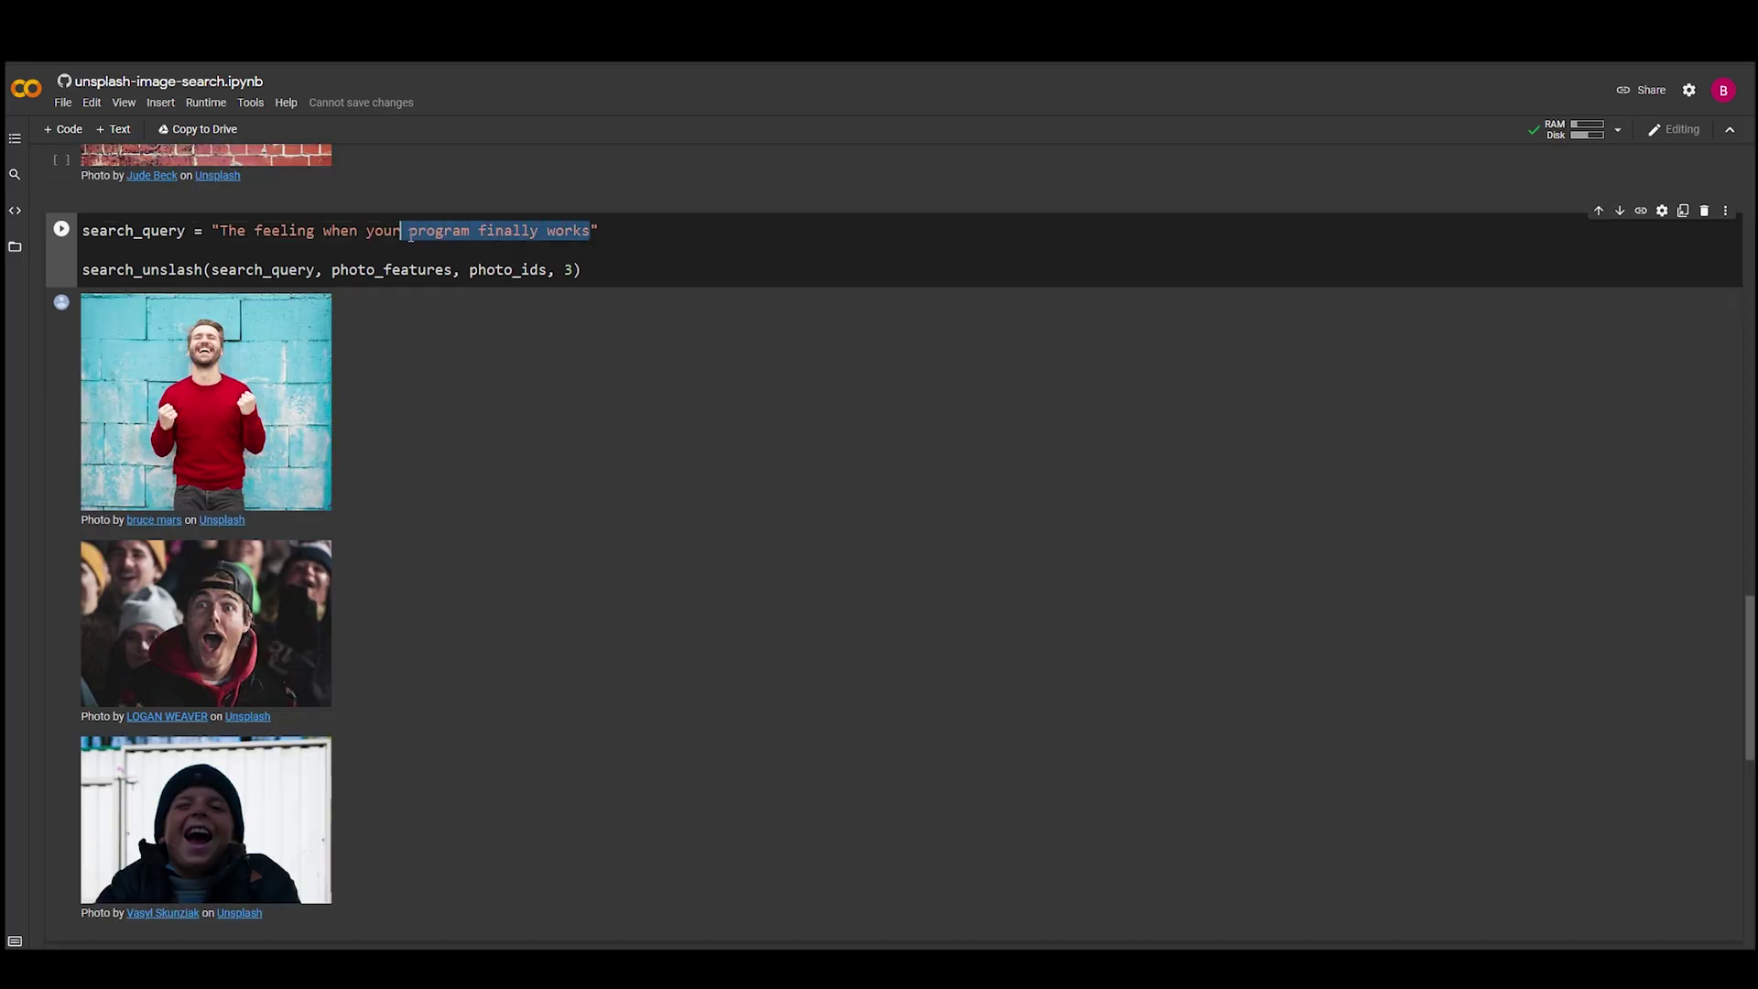
{"action": "type", "text": "you "}
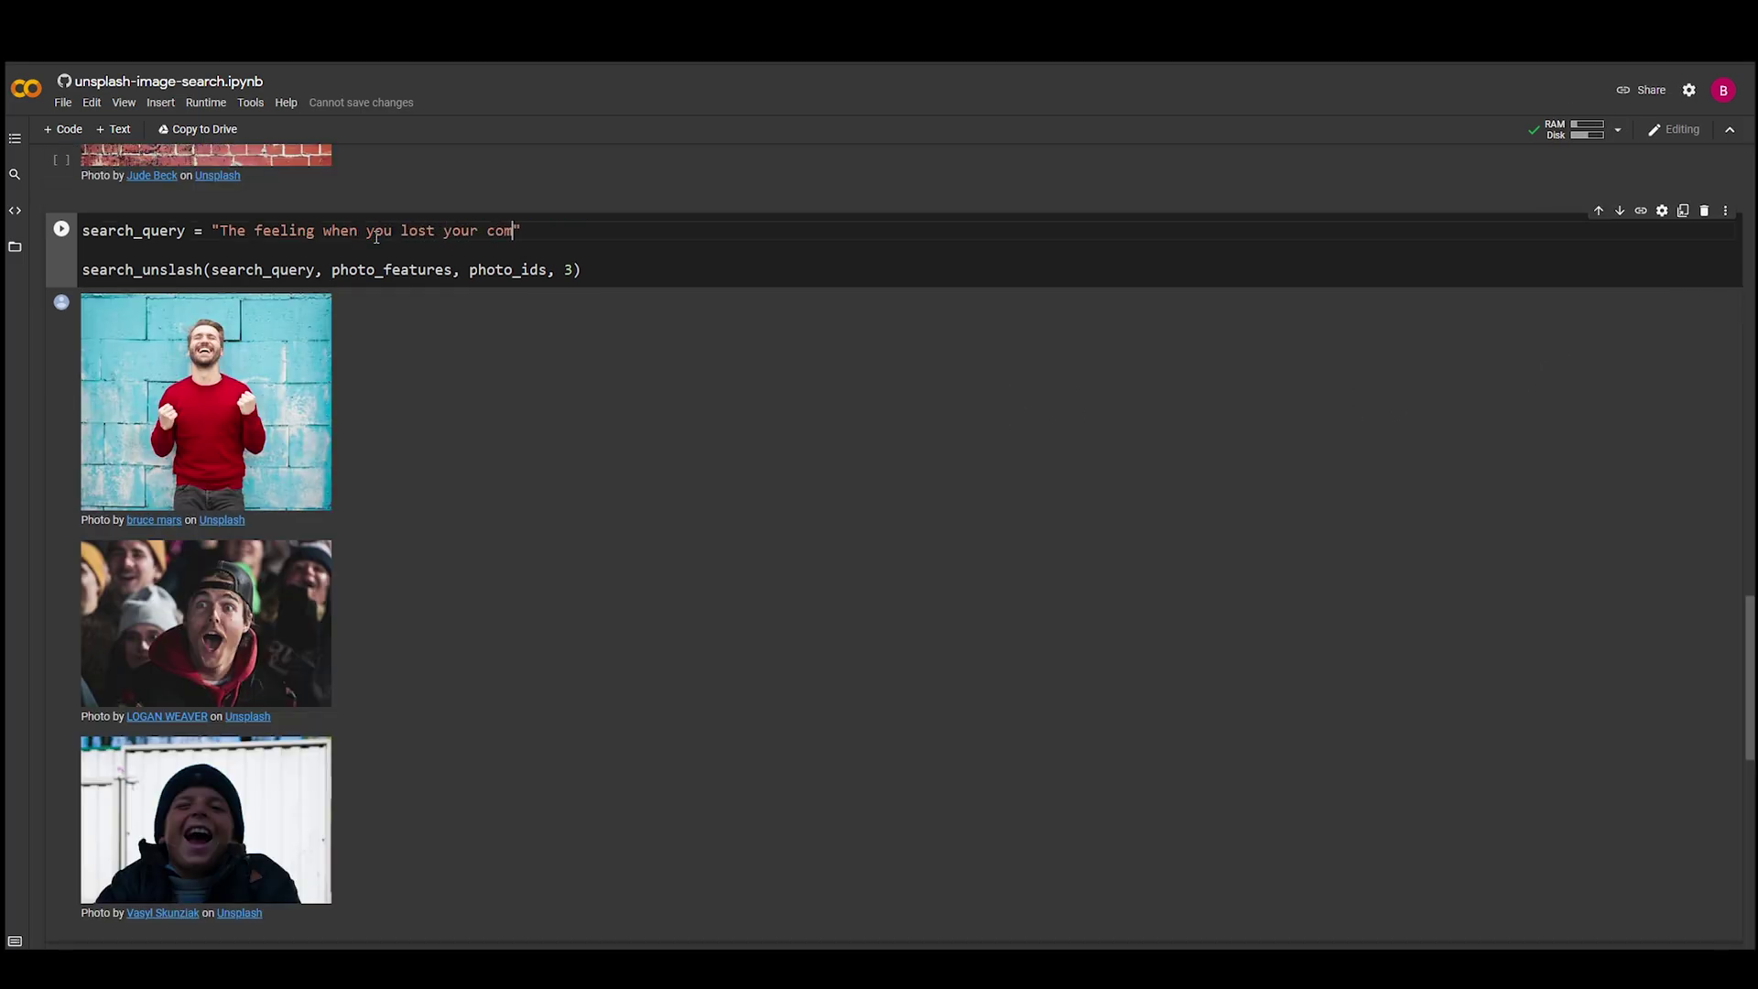
{"action": "type", "text": "lost your competitive game"}
{"action": "key", "text": "ctrl+Return"}
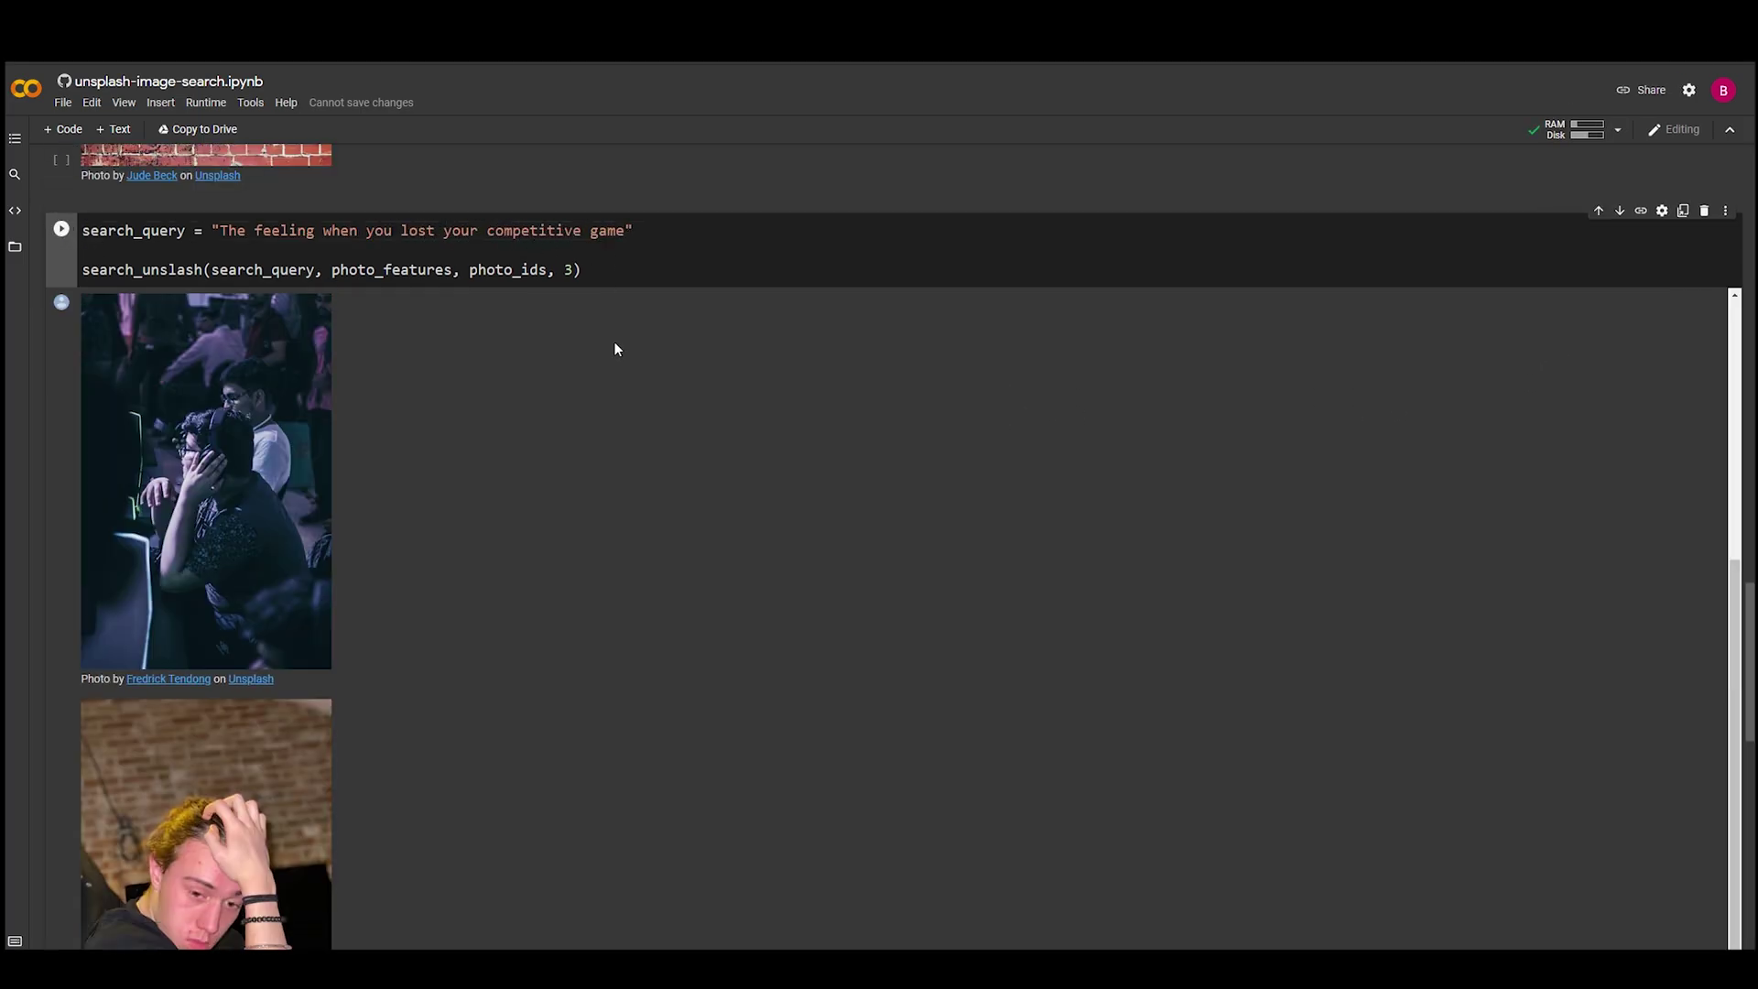
{"action": "scroll", "coordinate": [614, 349], "scroll_direction": "down", "scroll_amount": 1}
{"action": "scroll", "coordinate": [298, 335], "scroll_direction": "up", "scroll_amount": 1}
- Change the query to 'The feeling when the anime does not have a season 2' and run it
{"action": "left_click_drag", "start_coordinate": [625, 231], "coordinate": [396, 234]}
{"action": "key", "text": "BackSpace"}
{"action": "key", "text": "BackSpace"}
{"action": "key", "text": "BackSpace"}
{"action": "key", "text": "BackSpace"}
{"action": "type", "text": "the anime does not hav"}
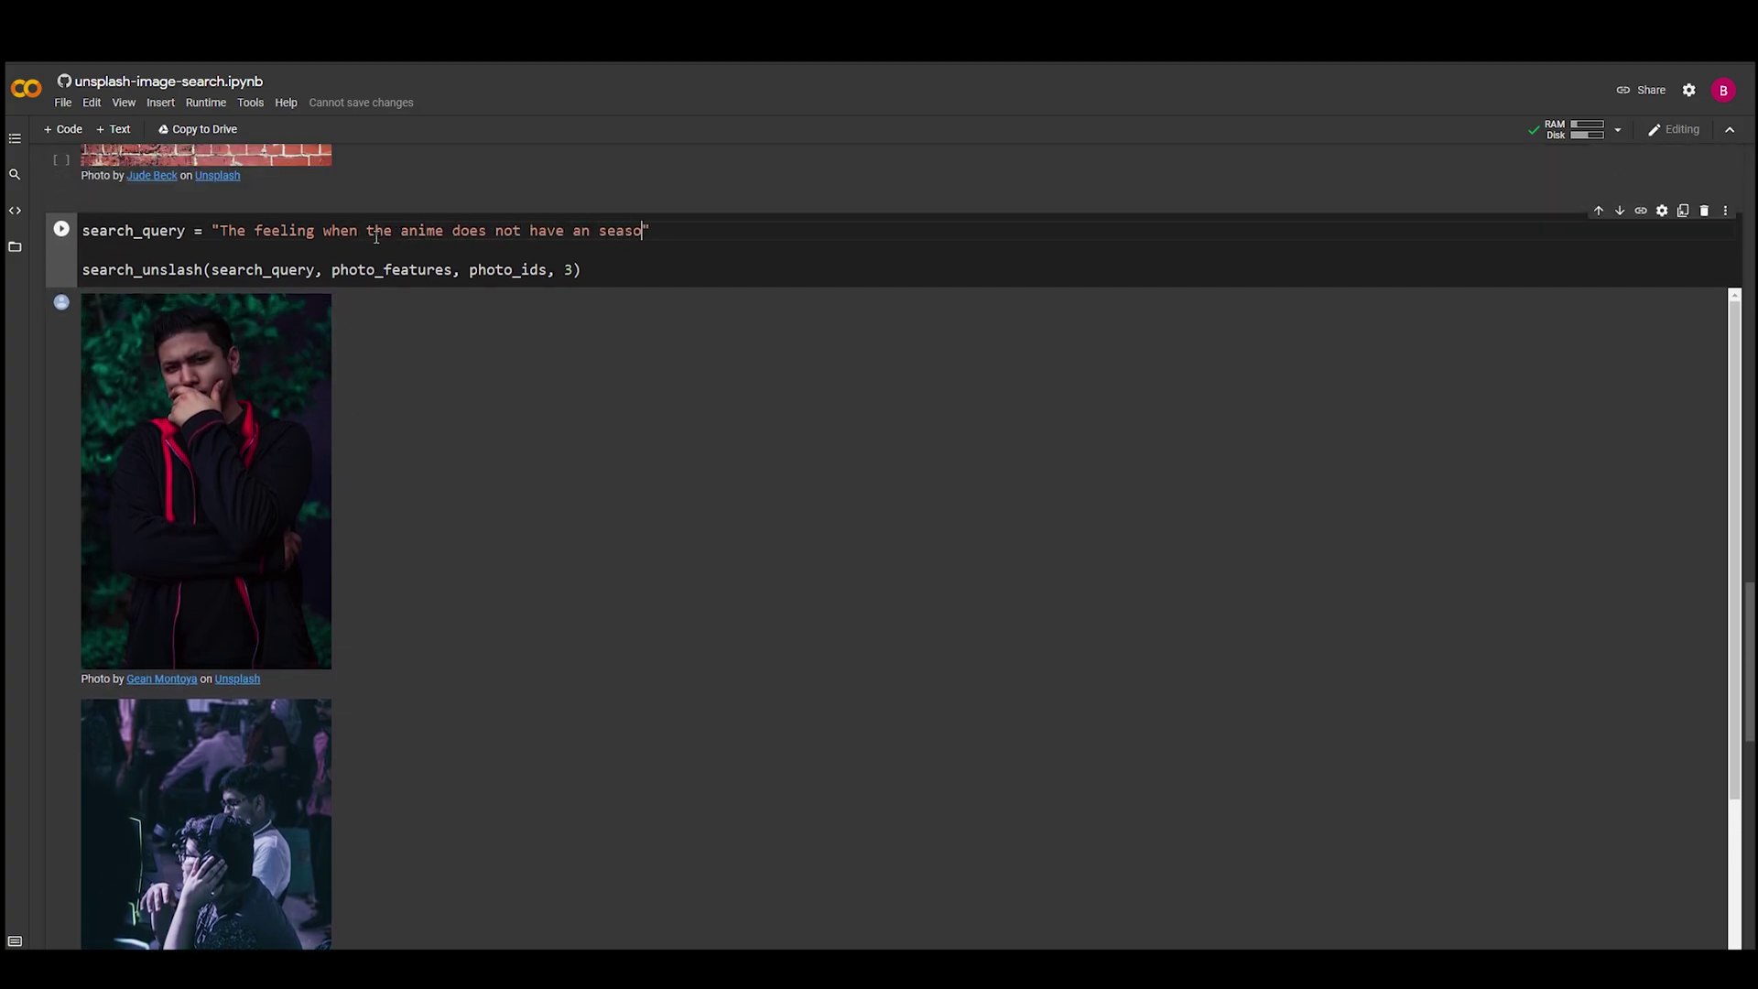
{"action": "type", "text": "e a season 2"}
{"action": "key", "text": "ctrl+Return"}
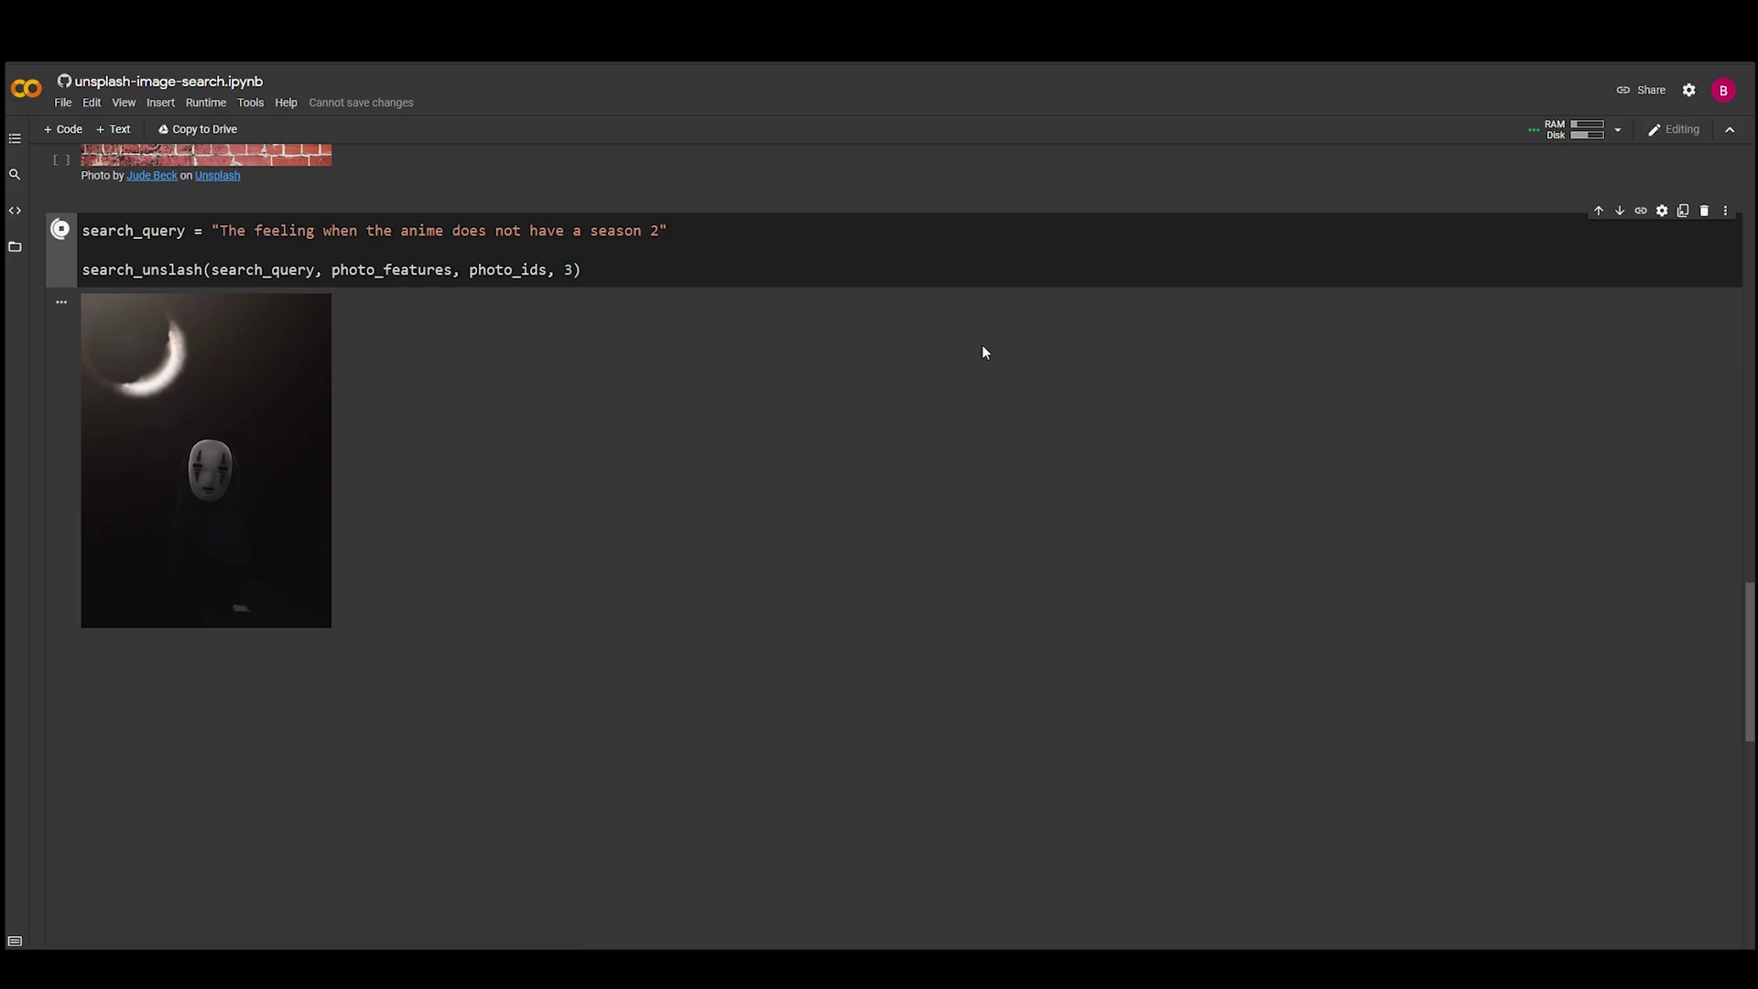
{"action": "scroll", "coordinate": [980, 344], "scroll_direction": "down", "scroll_amount": 1}
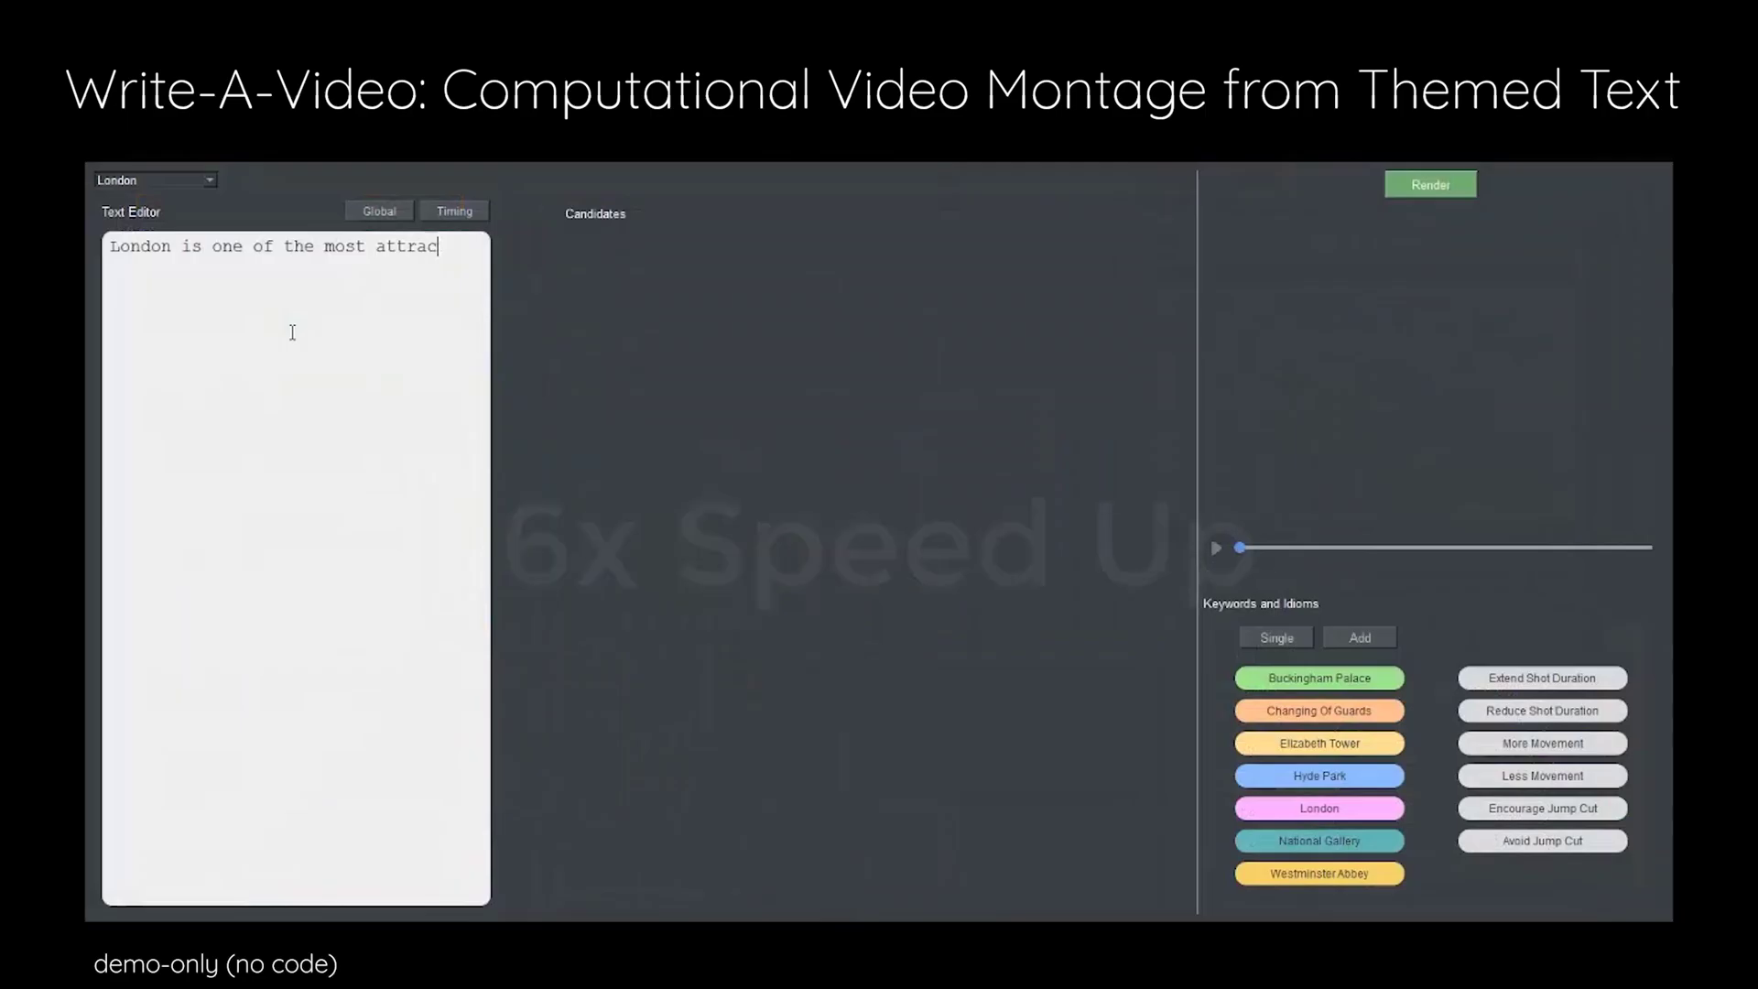
- Extend the London sentence with its famous buildings, museums and galleries, and preview the candidate clips
{"action": "left_click", "coordinate": [184, 267]}
{"action": "type", "text": "with some of the most famous buildins, museums and galleries in the world and a long history to go with them."}
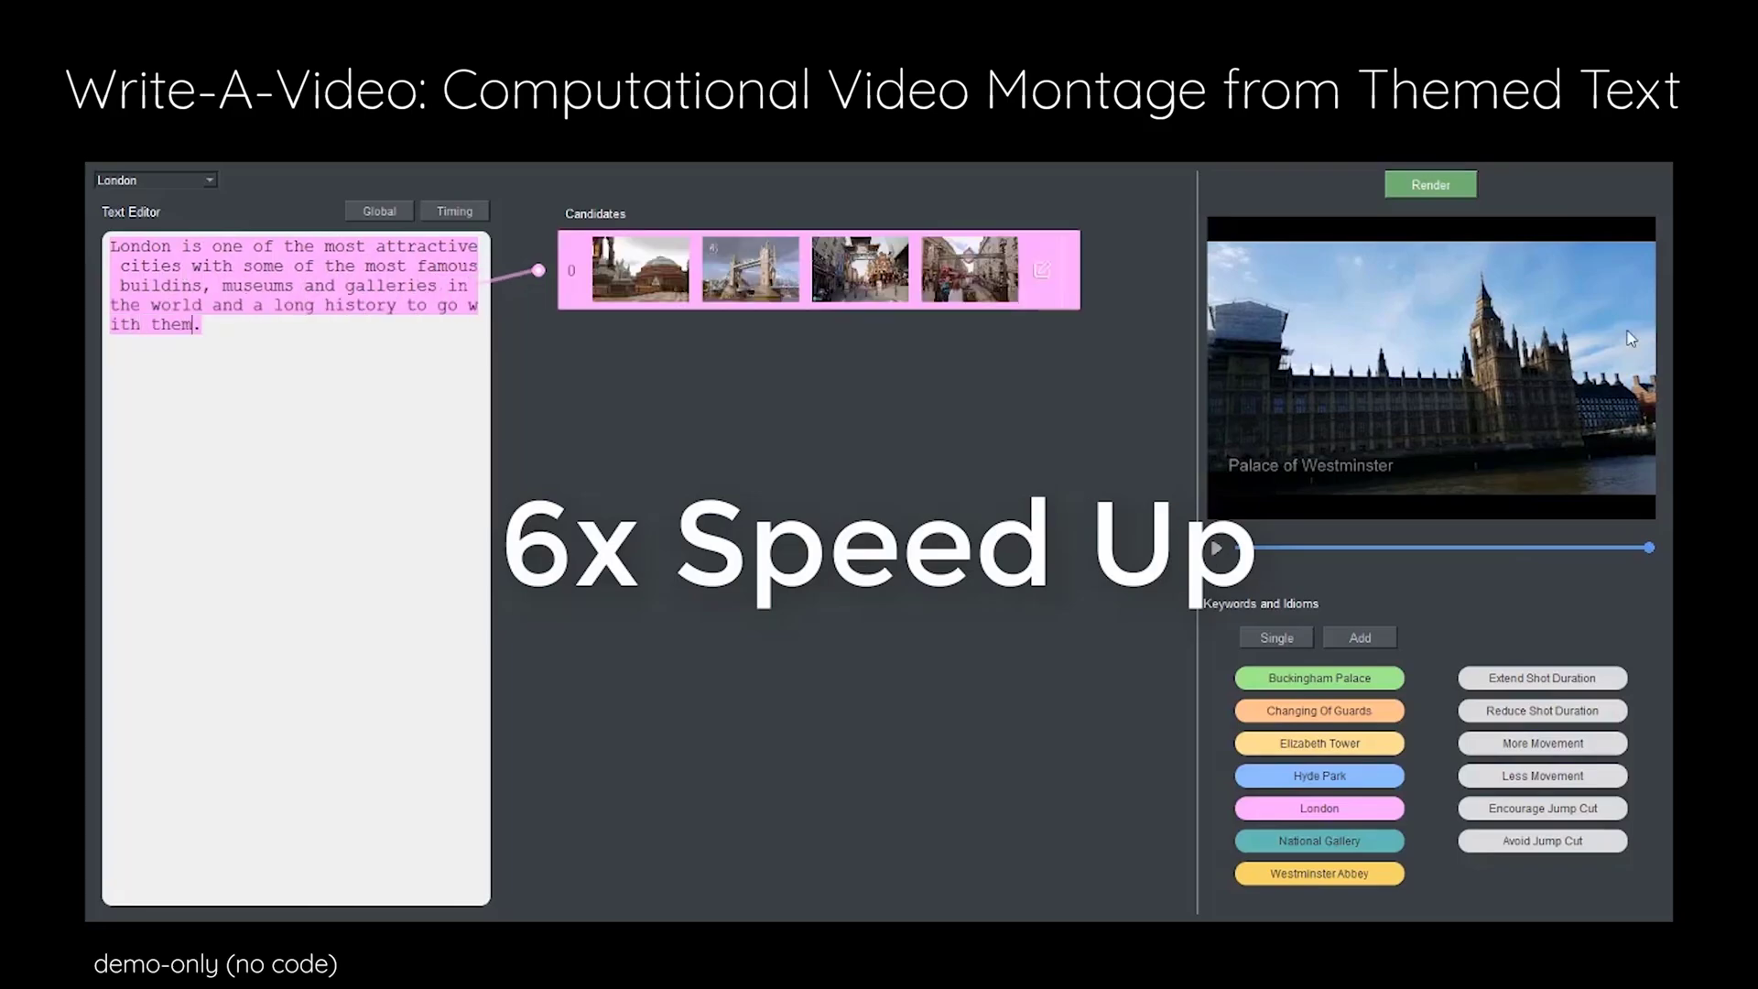
{"action": "left_click", "coordinate": [1215, 548]}
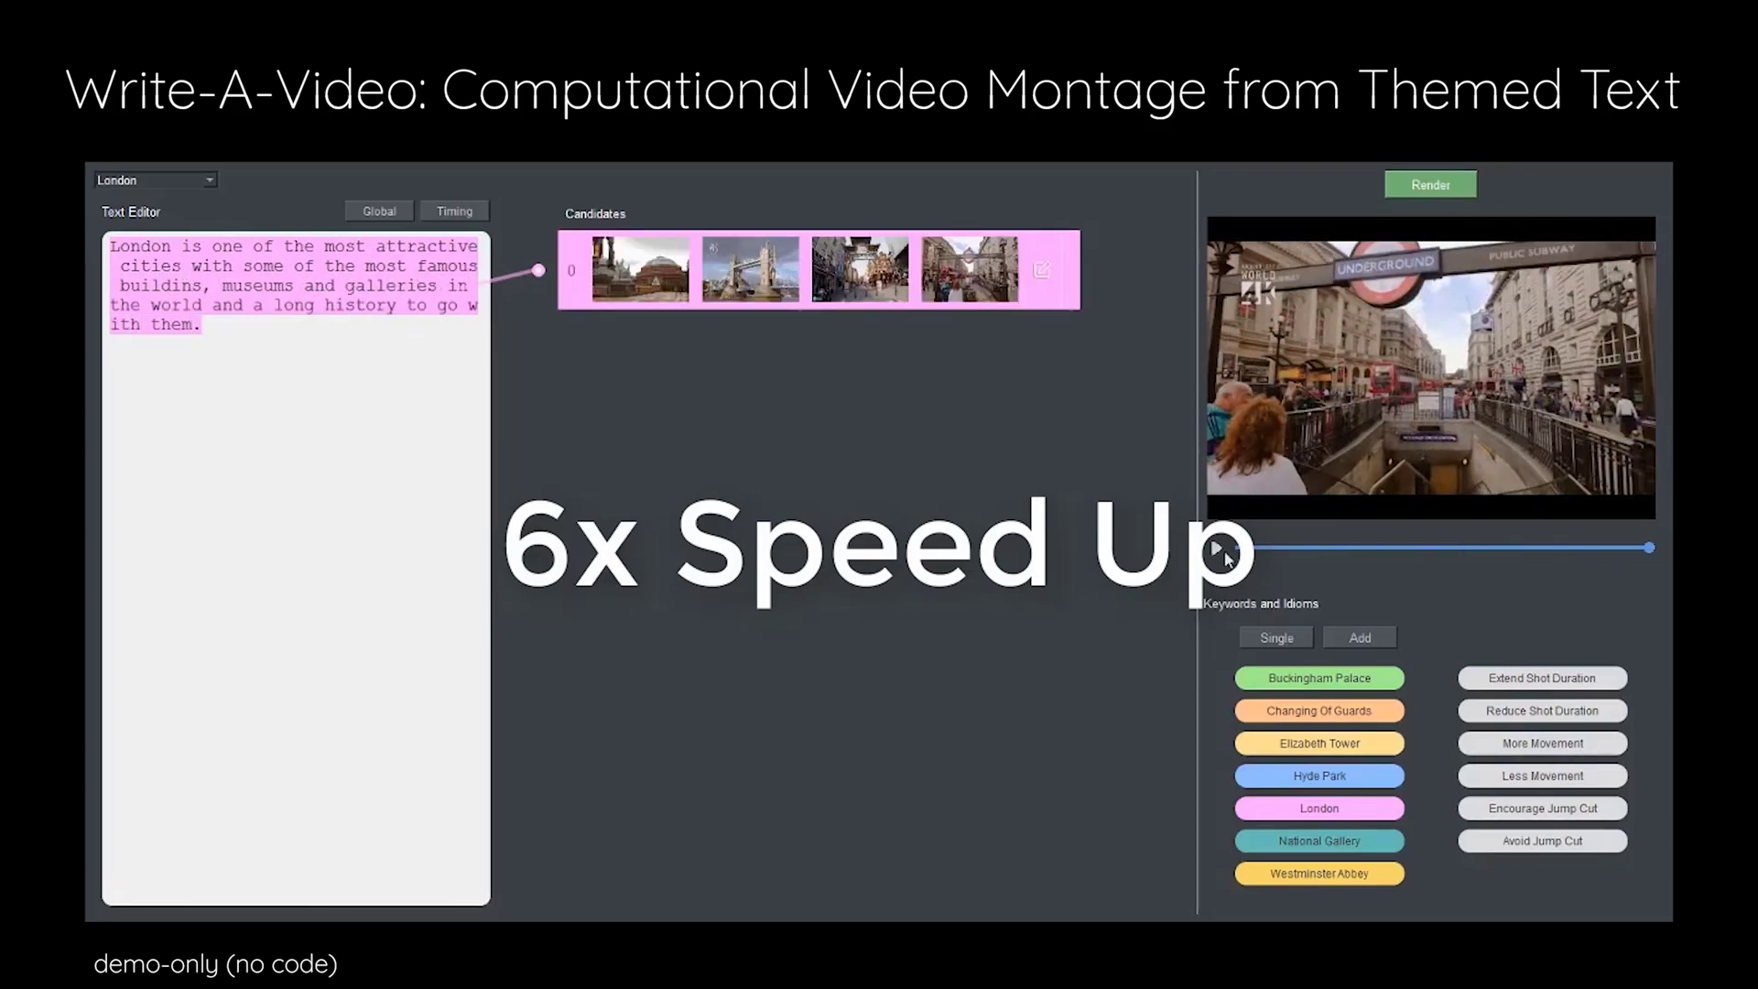
- Paste the rest of the London paragraph, switch to Multi keywords, and select the People gather sentence
{"action": "type", "text": "London is also one of the most international cities, with people from all around the world making their home here. Buckingham Palace is the royal Palace which is an enjoyable place to visit. People gather at Buckingham Palace and wait to see the Changing of the Guards ceremony. This ceremony is exactly what it sounds like the new guards about to take over march into the palace and the old guards march away. The ceremony itself is about 45 minutes long, but you should definitely arrive early to get a good spot to watch."}
{"action": "left_click", "coordinate": [412, 558]}
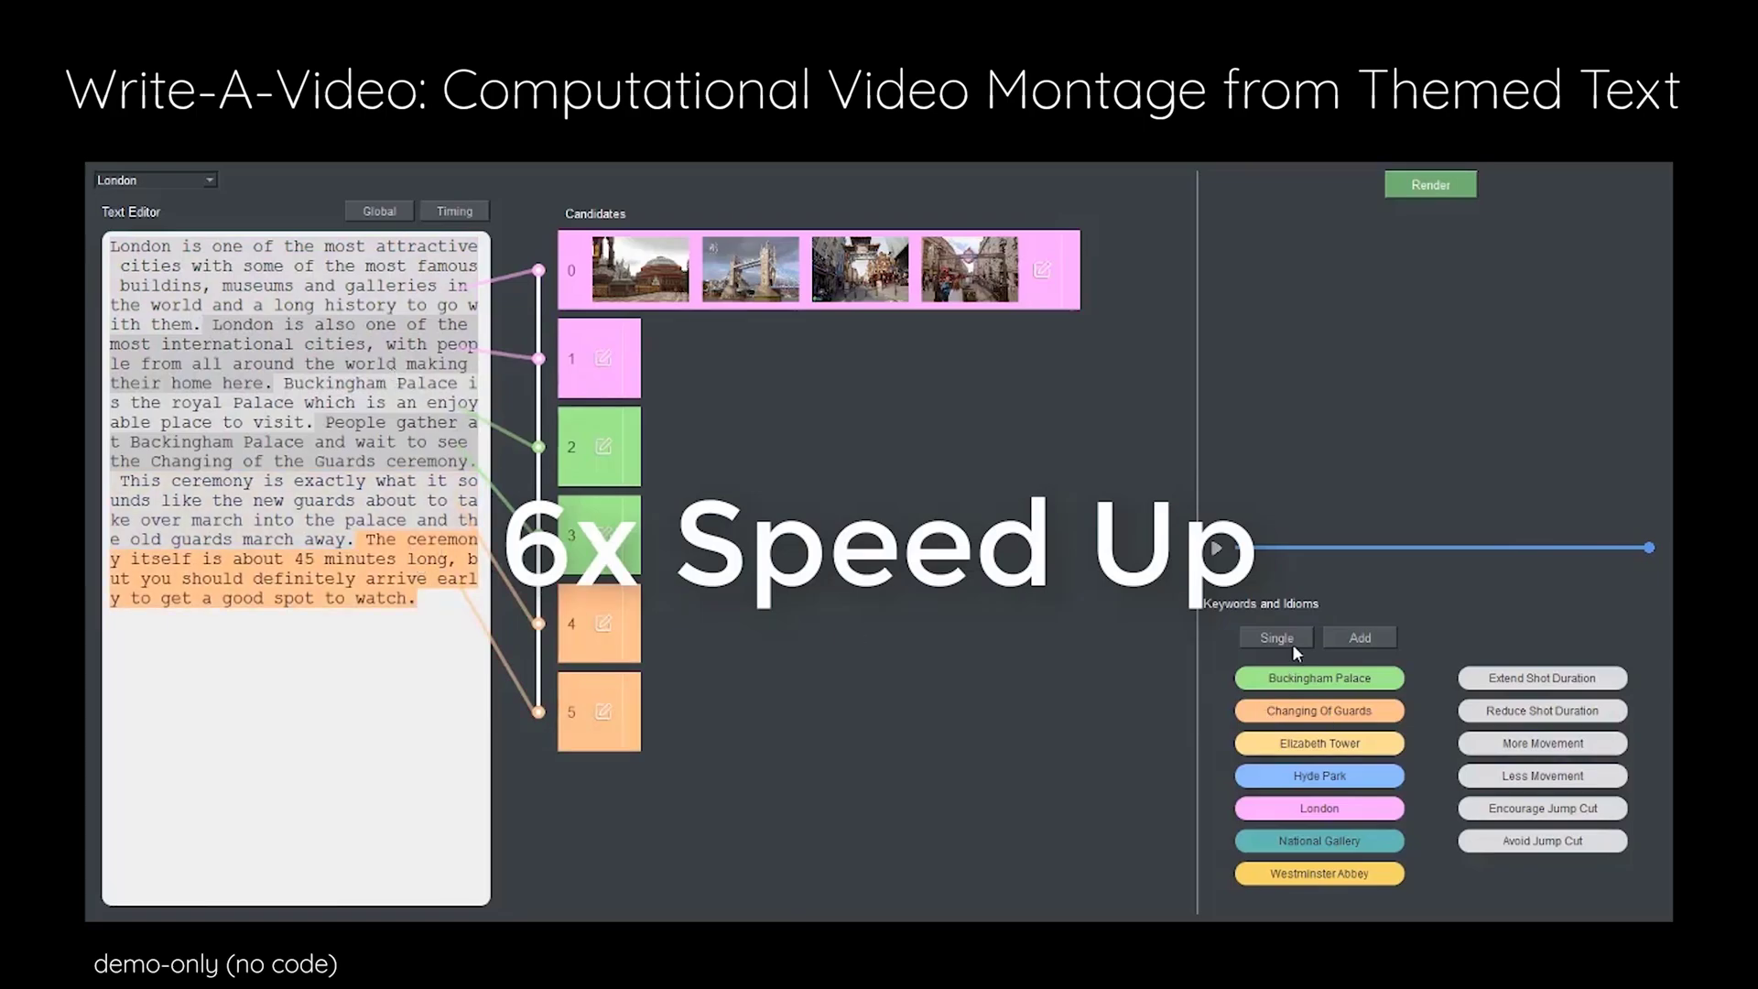
{"action": "left_click", "coordinate": [404, 457]}
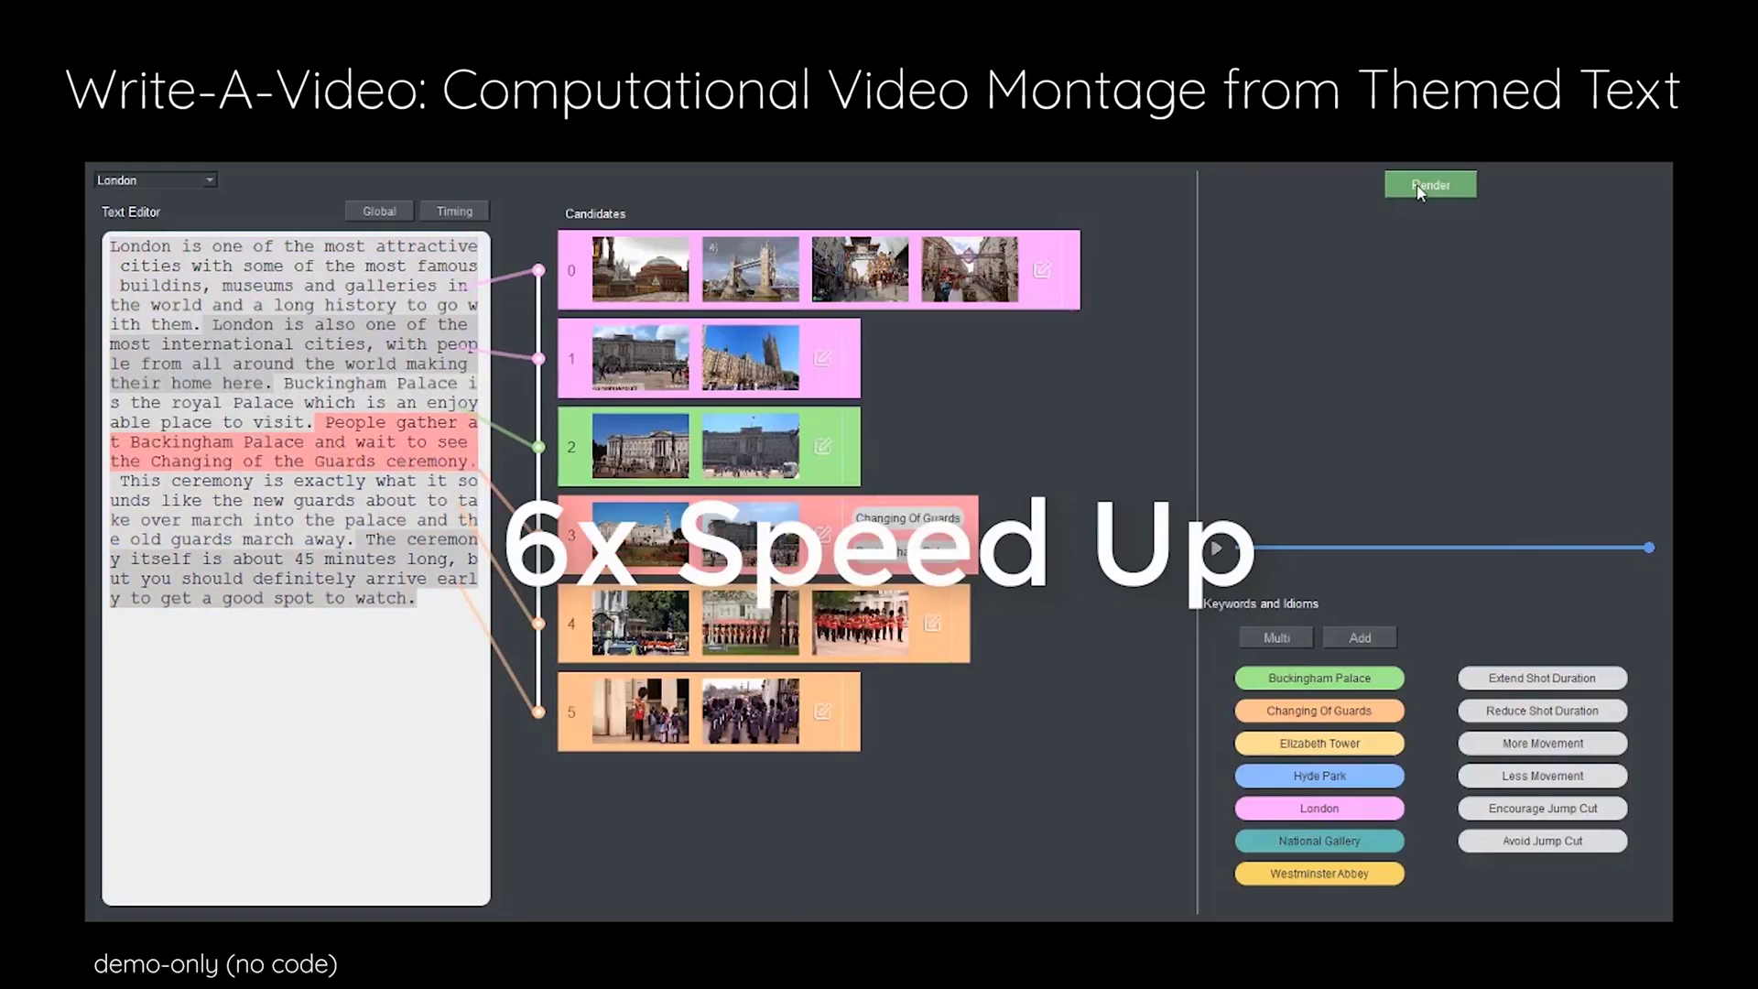